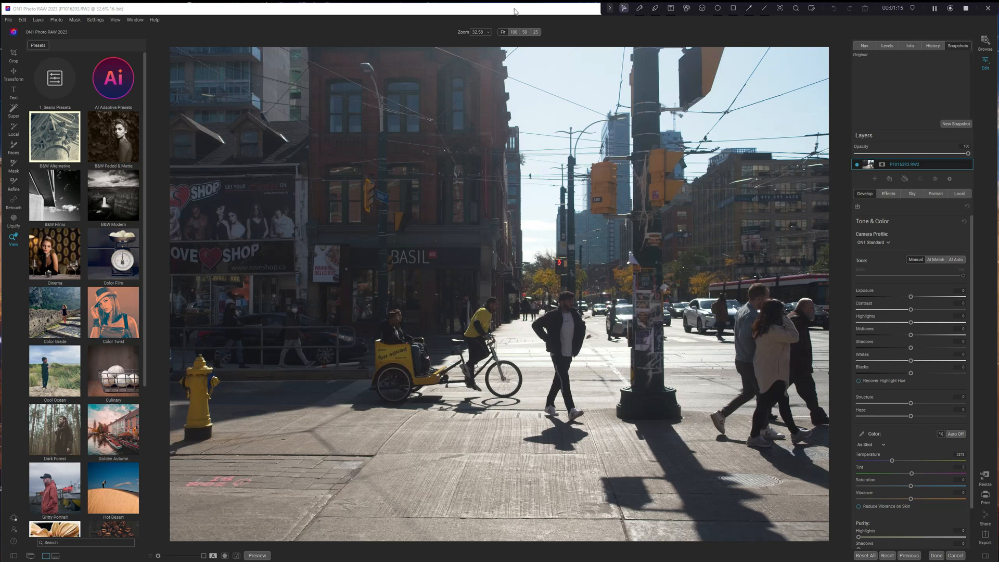
- Crop the photo at its original ratio to frame the yellow hydrant, the pedicab and the man walking beside it
key(c)
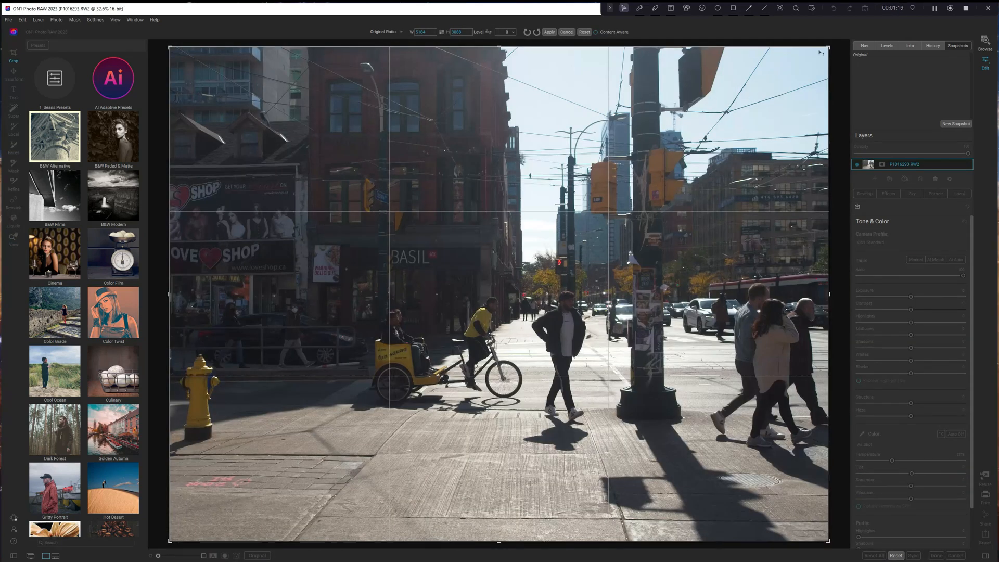
drag(831, 50, 705, 178)
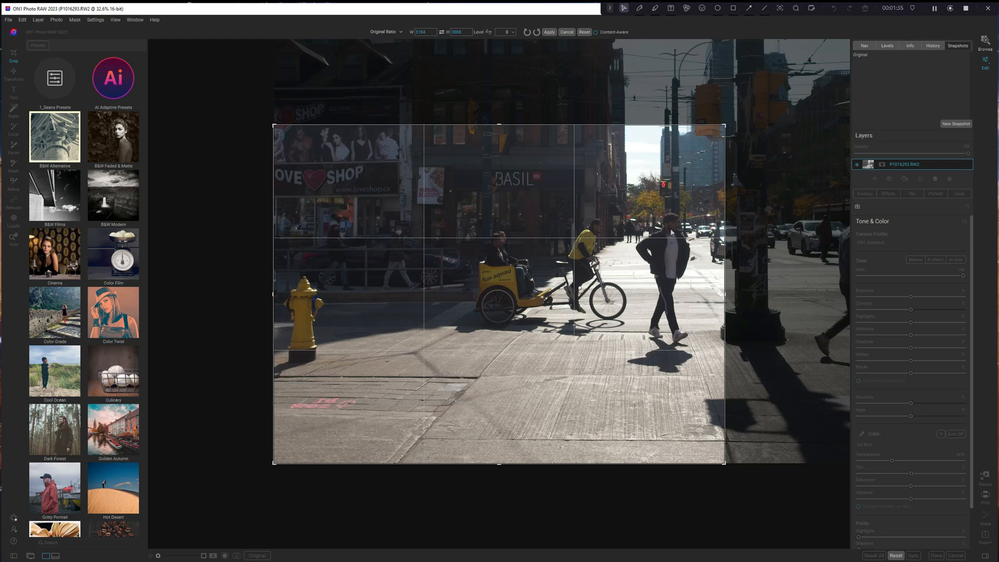
key(Return)
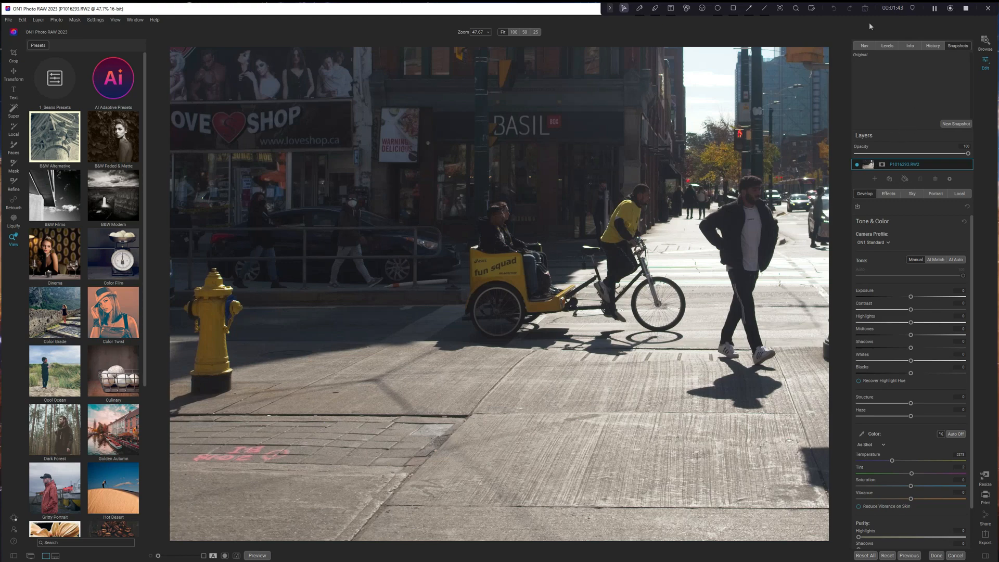
- Set the photo's camera profile to ON1 Landscape
click(865, 45)
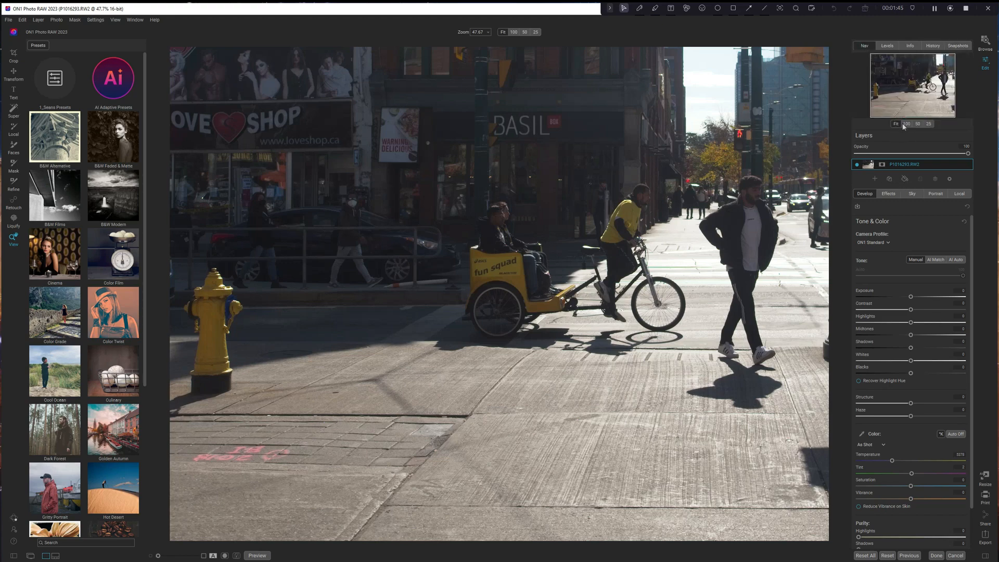
click(906, 124)
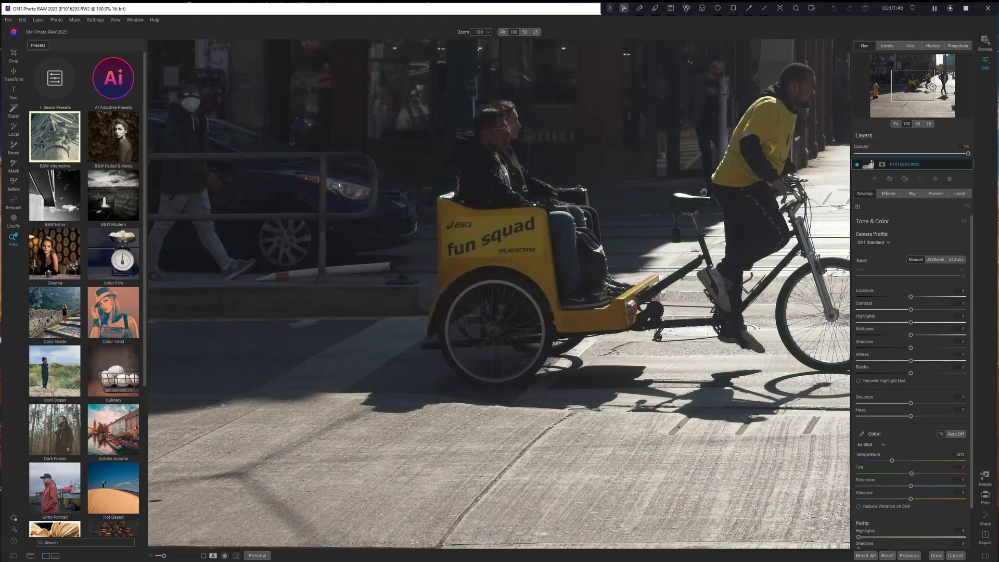
drag(738, 173, 524, 243)
drag(715, 208, 866, 165)
mouse_move(513, 260)
mouse_down()
mouse_move(562, 235)
mouse_move(515, 243)
mouse_up()
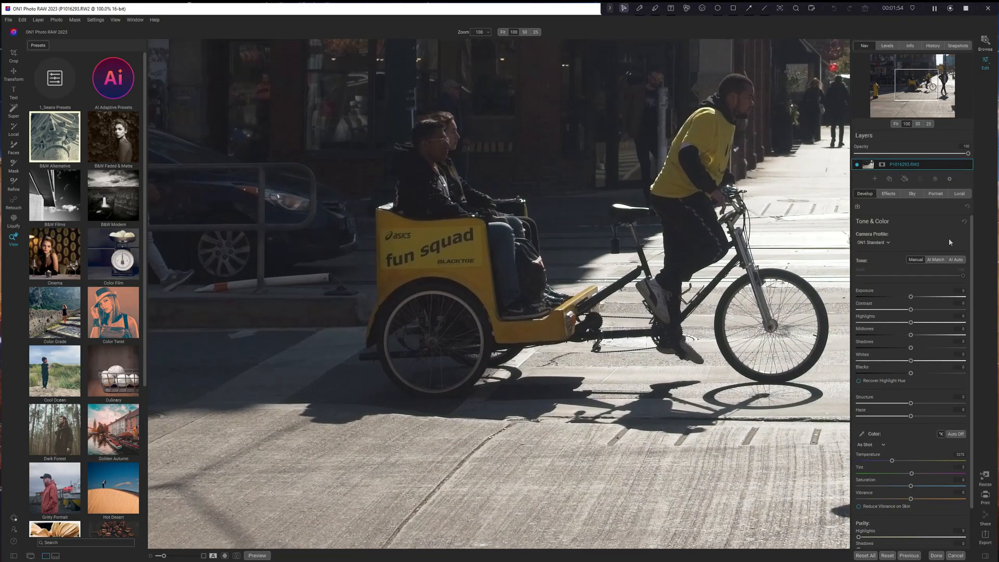
click(880, 243)
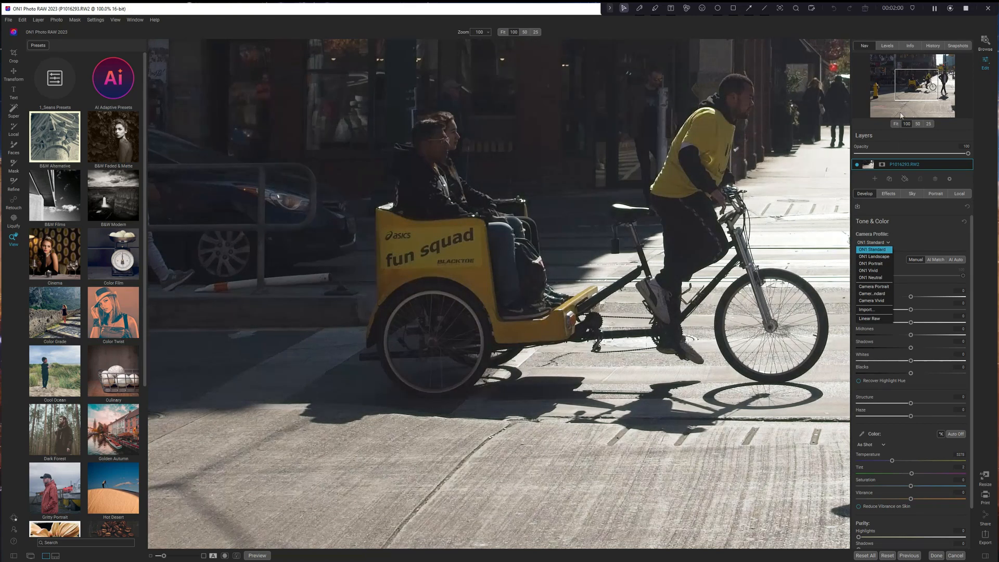
click(897, 125)
click(897, 124)
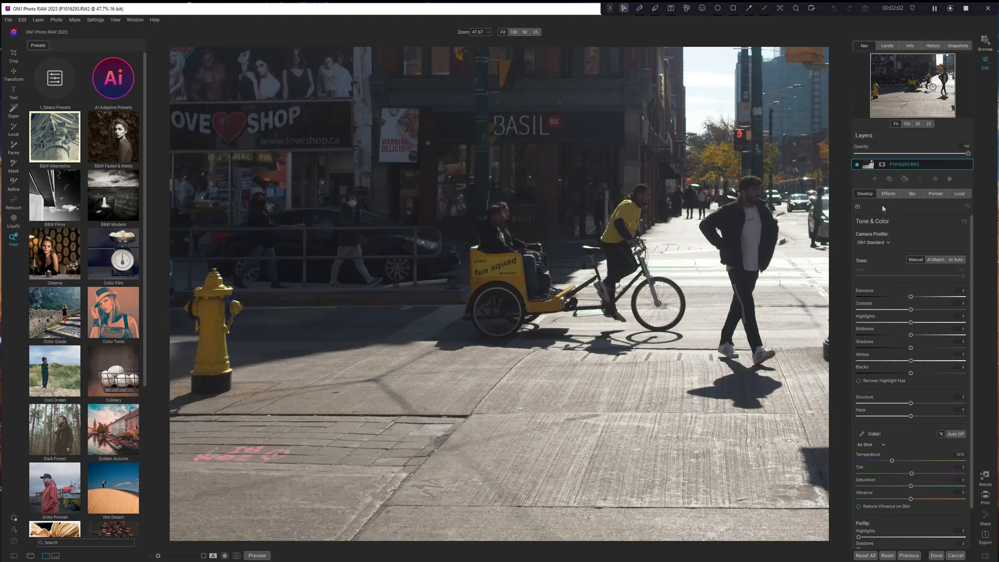
click(879, 243)
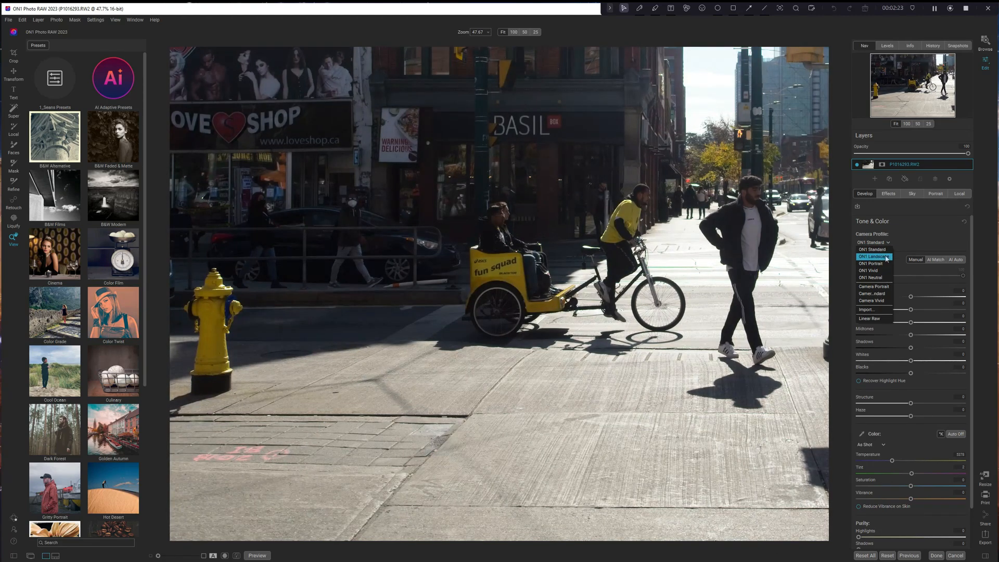
click(887, 257)
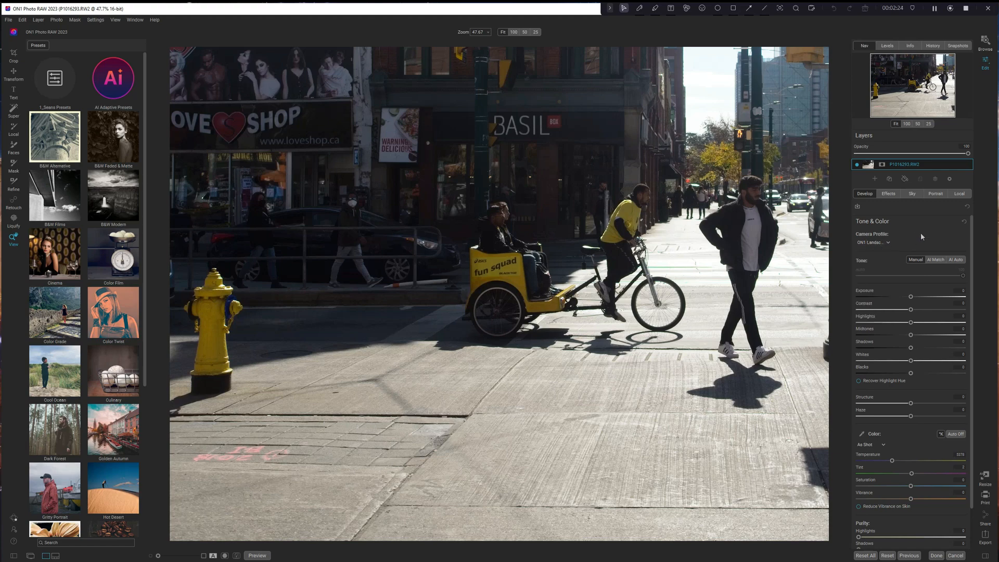
- Switch the noise reduction to NoNoise AI and compare the unprocessed and denoised photo around the pedicab
scroll(937, 263, down, 1)
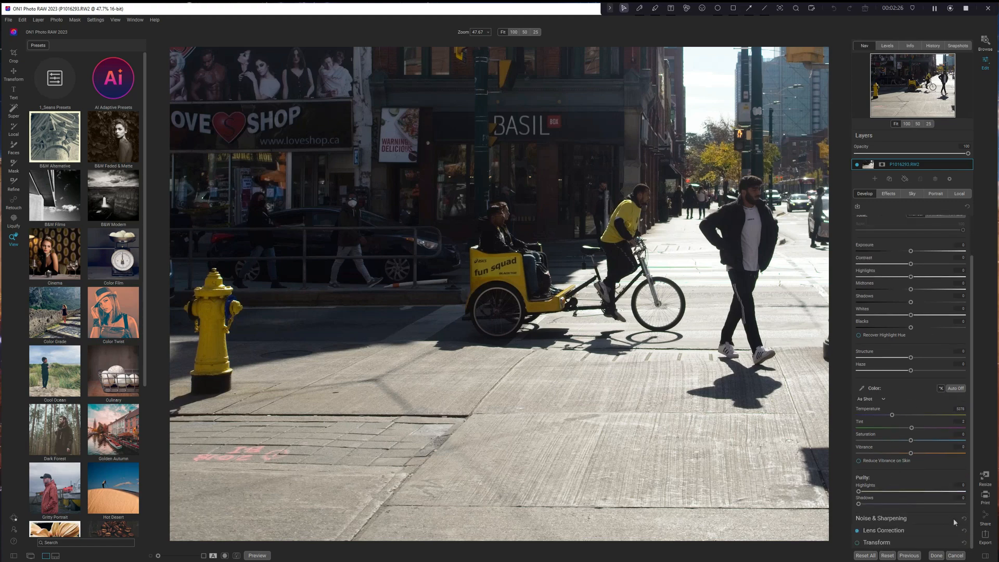
click(897, 519)
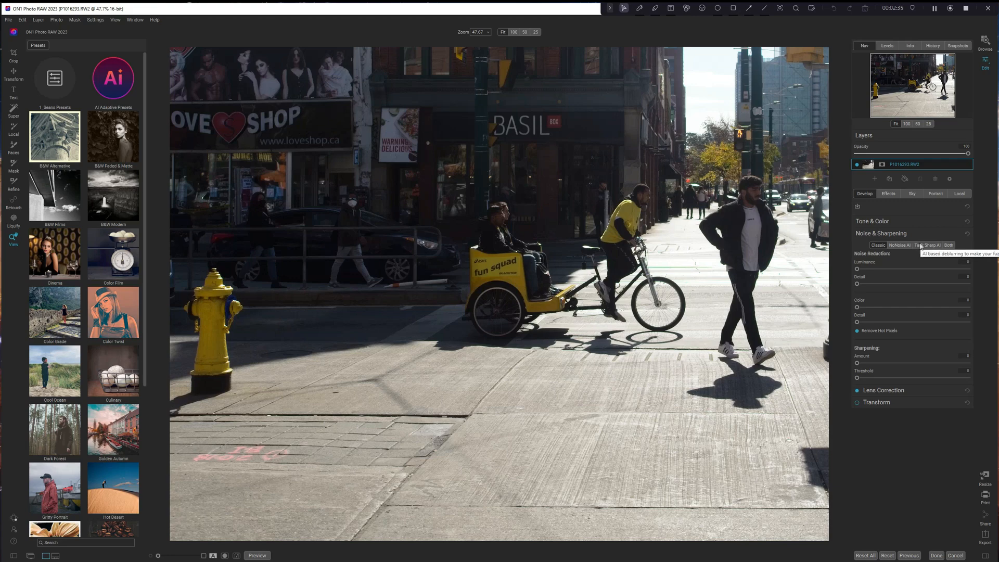
click(899, 246)
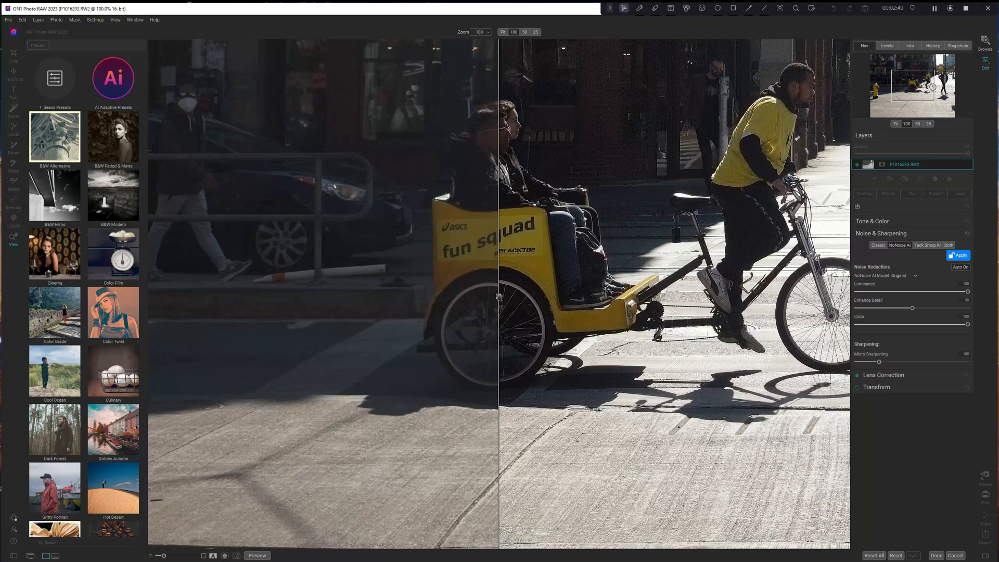
drag(498, 296, 411, 296)
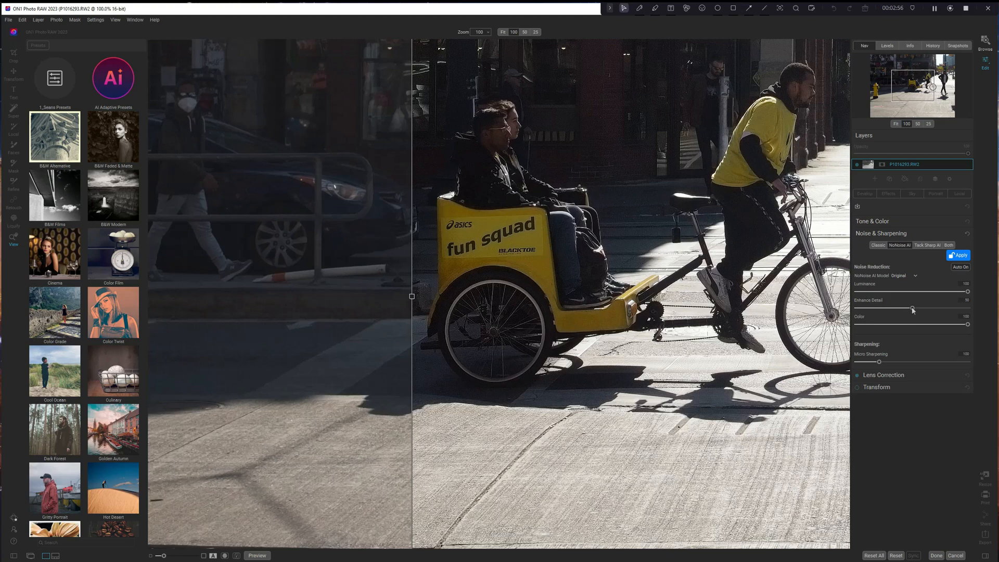
- Try stronger and weaker Enhance Detail amounts, reset the setting to its default, and apply NoNoise AI
drag(913, 310, 988, 312)
click(913, 309)
drag(913, 309, 868, 307)
double_click(867, 307)
click(960, 256)
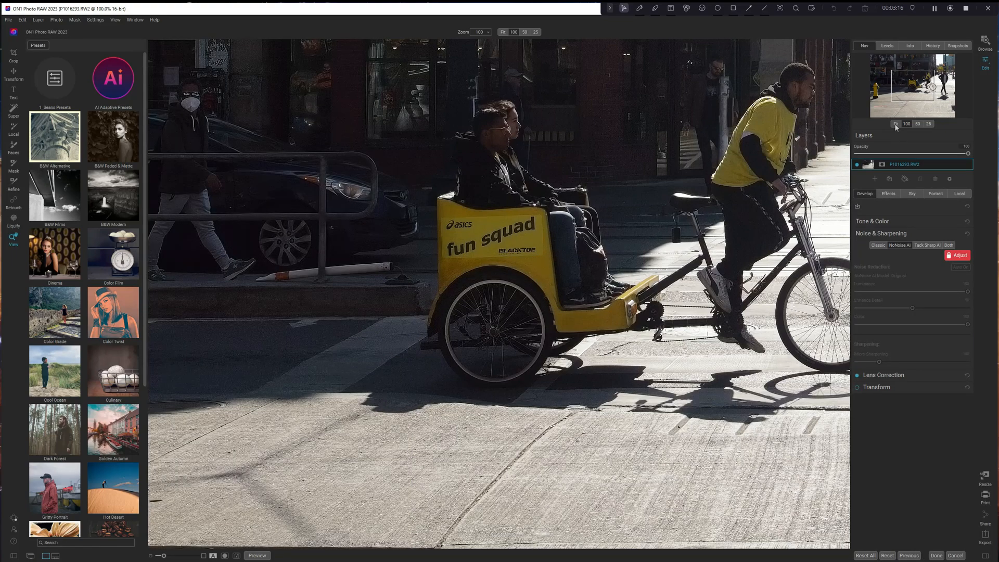
- Compare the AI Auto, Manual and AI Match tone options on the whole photo and settle on AI Auto
click(896, 125)
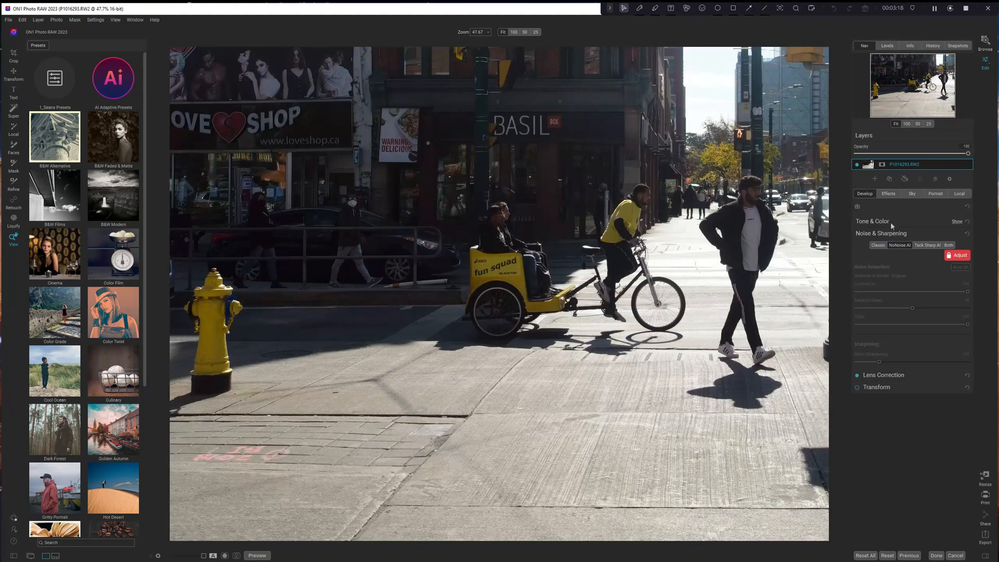
click(958, 223)
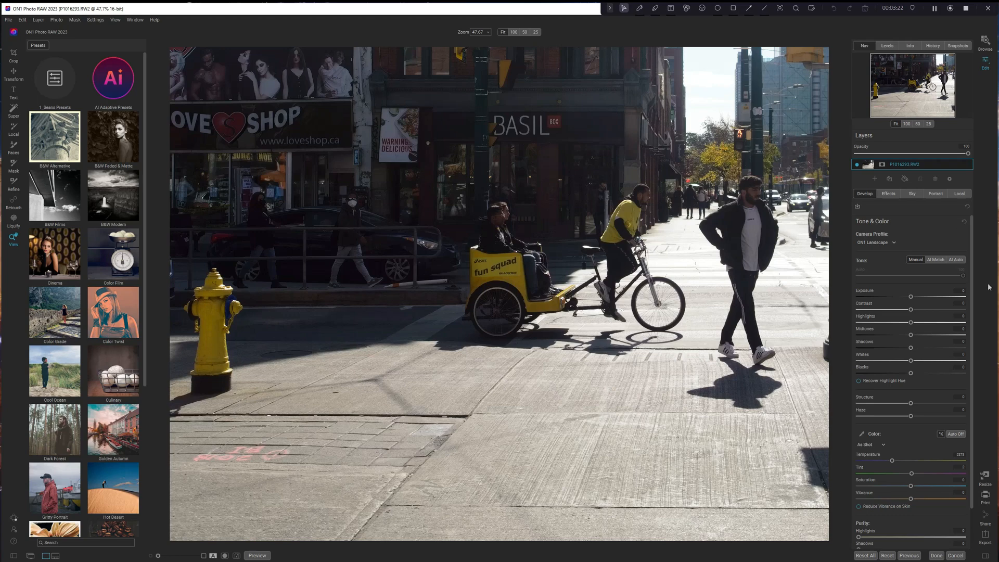
click(956, 260)
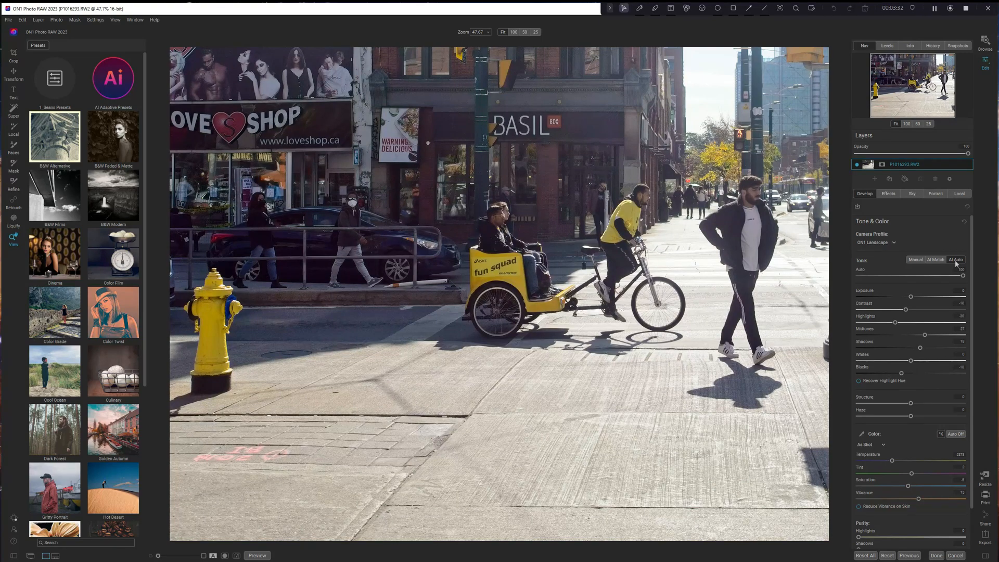
click(918, 263)
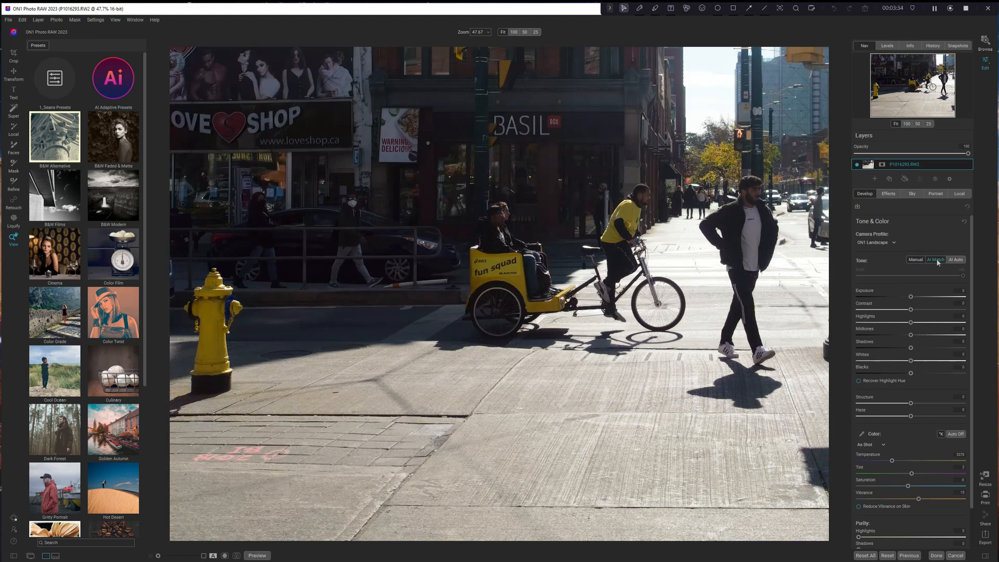
click(938, 263)
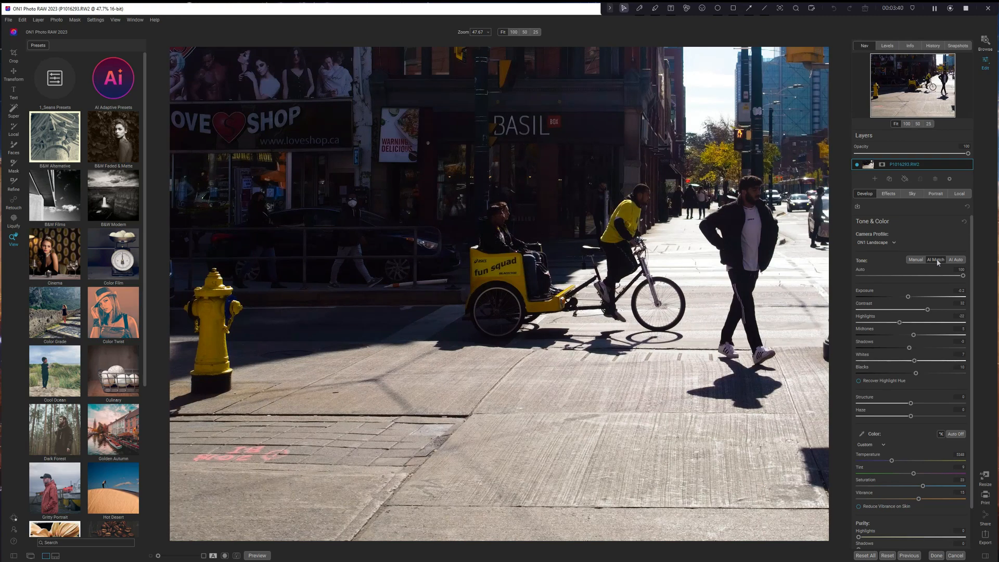
click(952, 260)
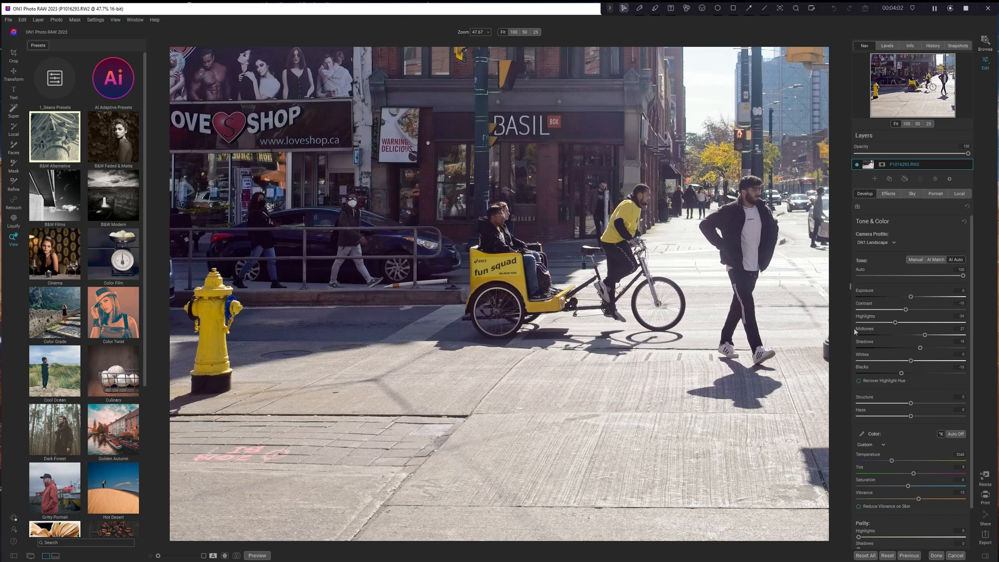
- Fine-tune the tone with Contrast at -4, Midtones at 22, Haze at -20 and slightly lower Shadows
drag(905, 311, 909, 311)
drag(920, 348, 916, 349)
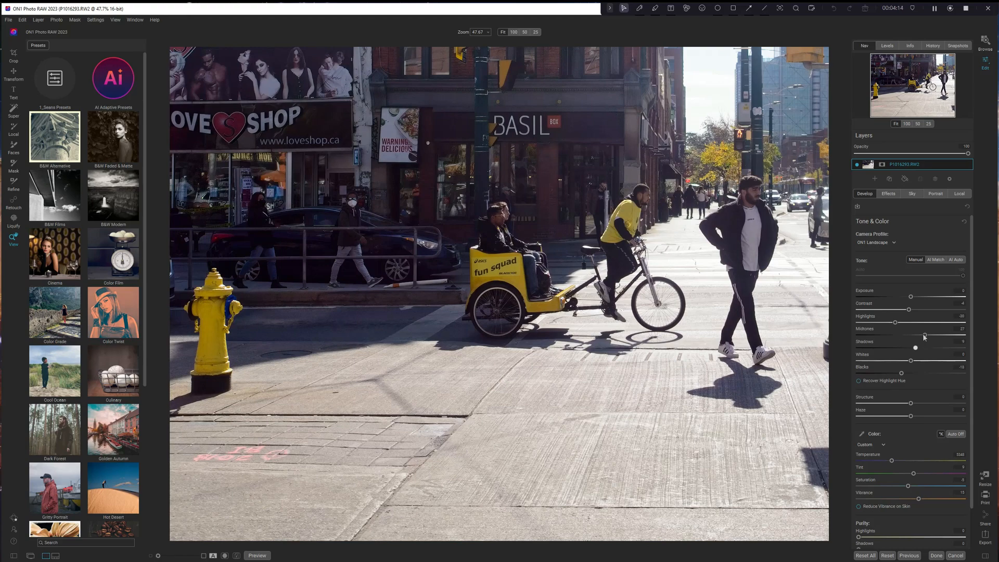
mouse_move(925, 336)
mouse_down()
mouse_move(907, 336)
mouse_move(931, 336)
mouse_move(922, 335)
mouse_up()
mouse_move(911, 417)
mouse_down()
mouse_move(887, 414)
mouse_move(909, 412)
mouse_move(899, 415)
mouse_up()
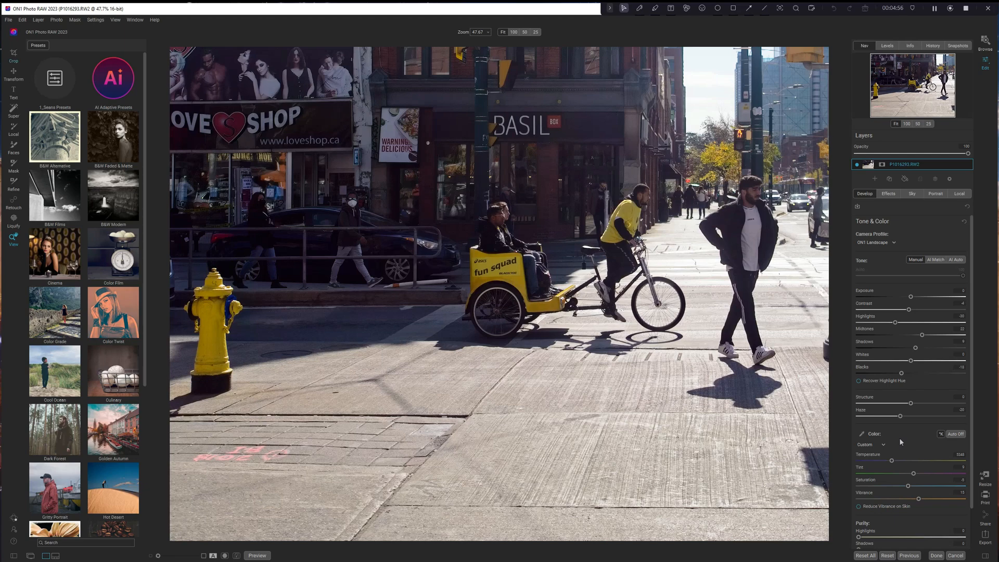
- Recrop the photo to 16x9, framing the hydrant, pedicab and walking man while cutting out the pole and other pedestrians
key(c)
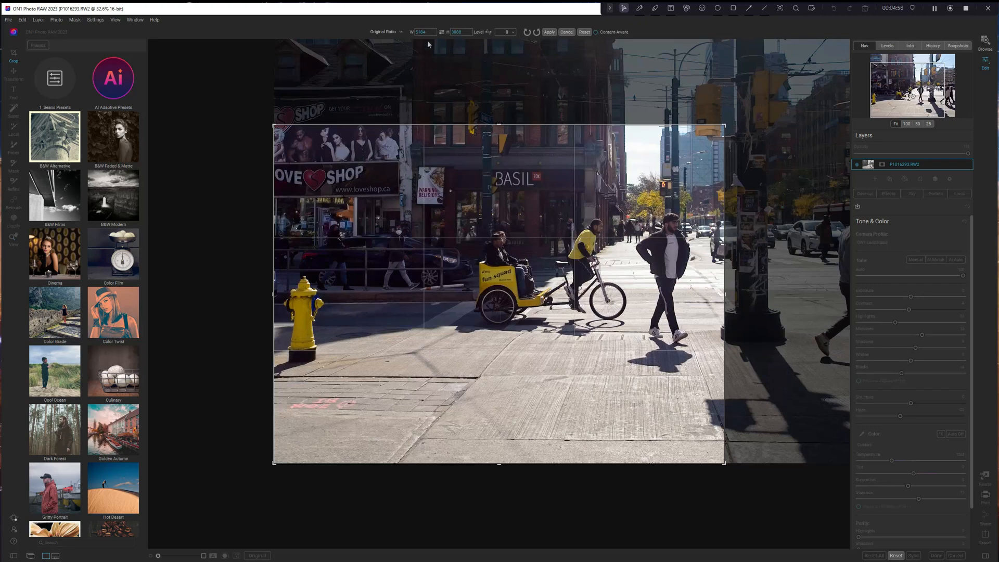
click(400, 33)
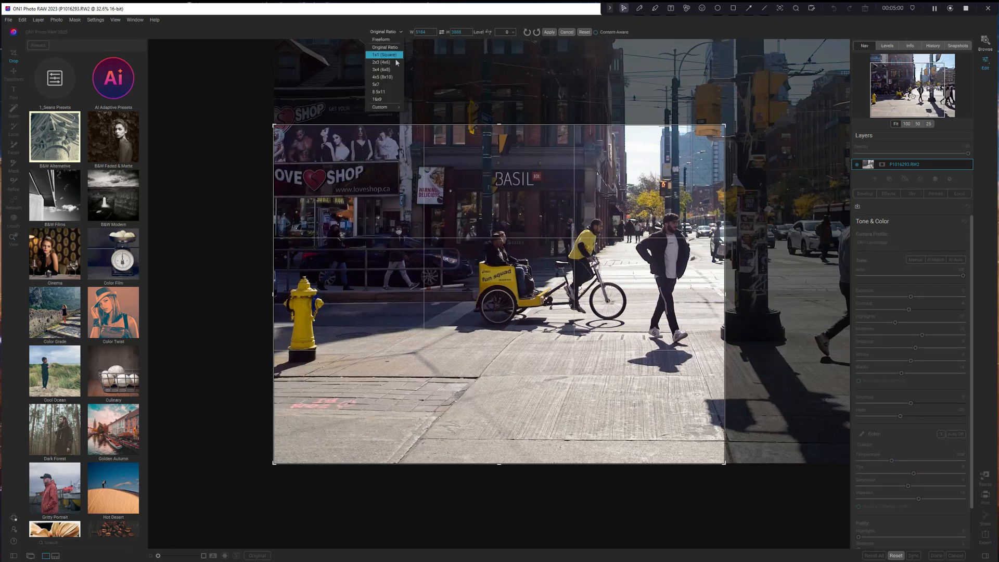
click(389, 100)
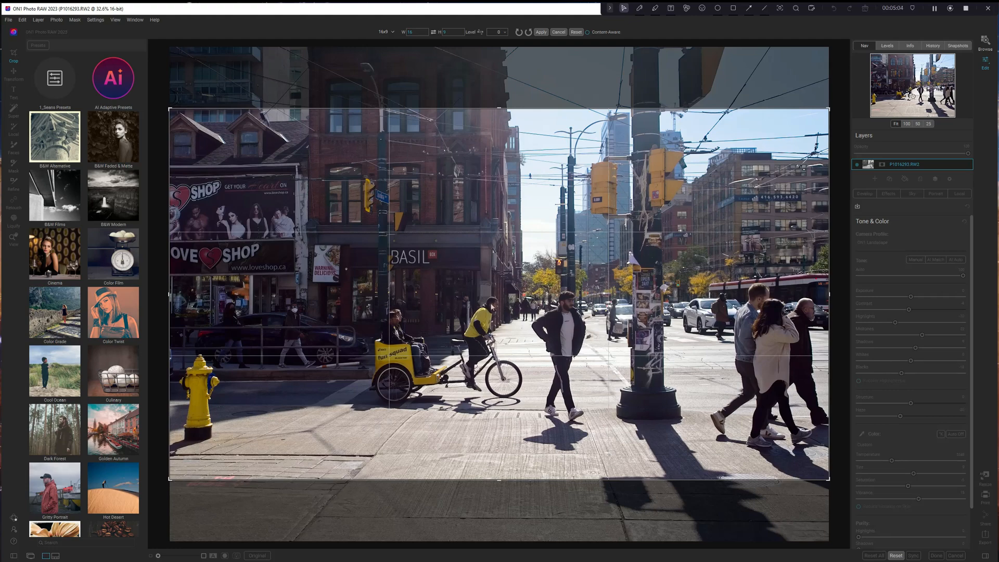
drag(490, 300, 487, 273)
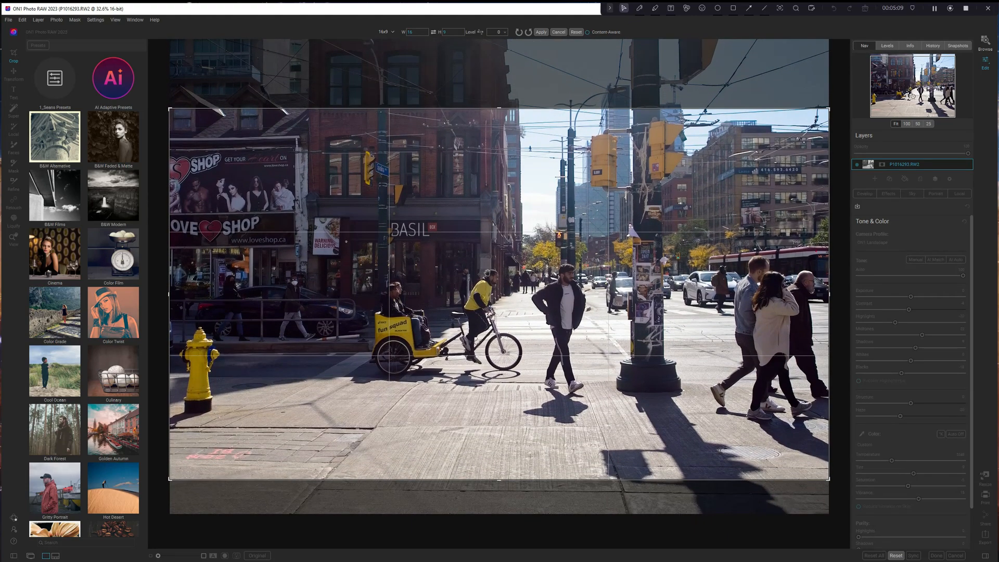
drag(488, 273, 488, 303)
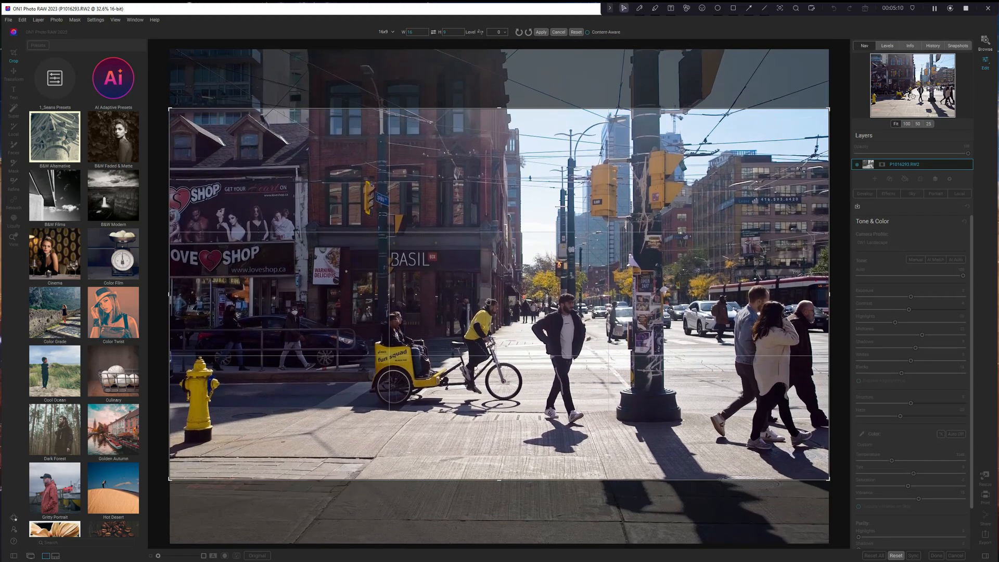
drag(829, 109, 721, 181)
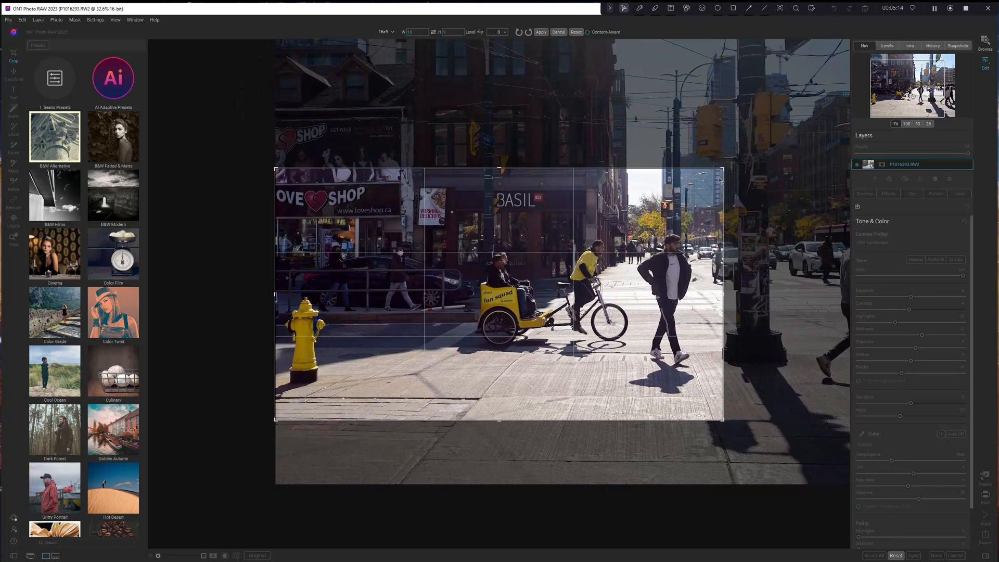
mouse_move(653, 221)
mouse_down()
mouse_move(651, 234)
mouse_move(654, 226)
mouse_up()
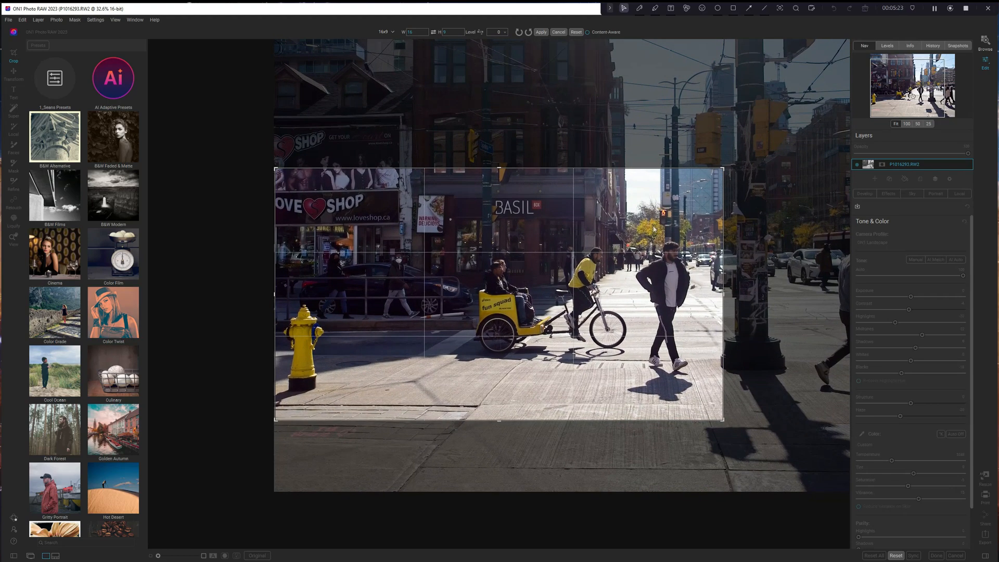
key(Return)
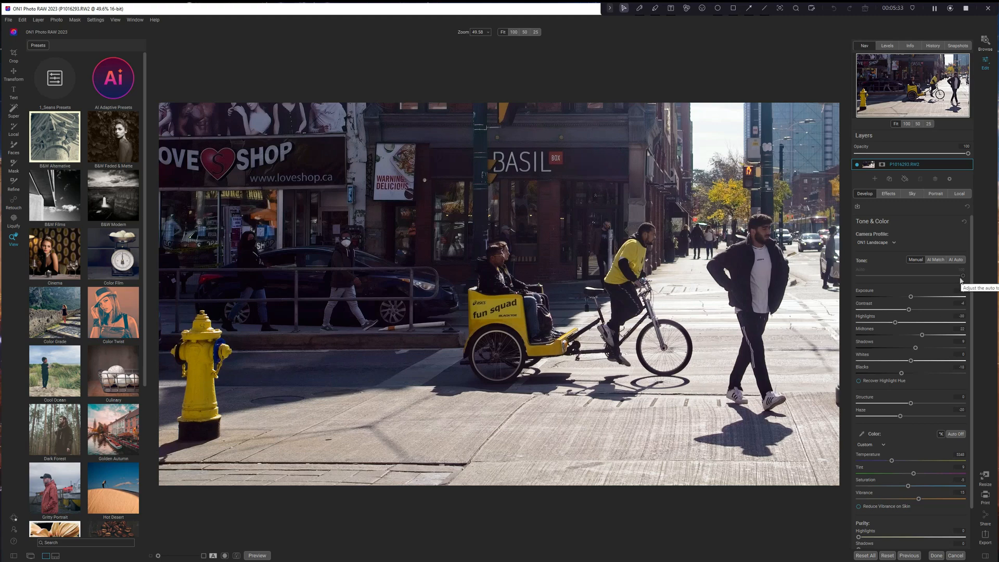
- Add a Dynamic Contrast effect filter to the photo and compare the image with the filter off and on
click(889, 194)
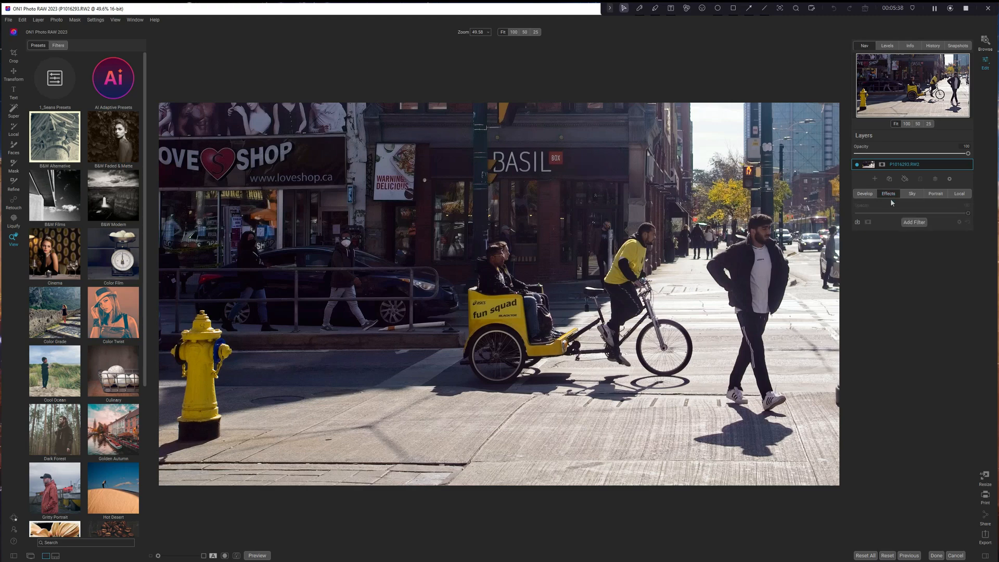
click(918, 223)
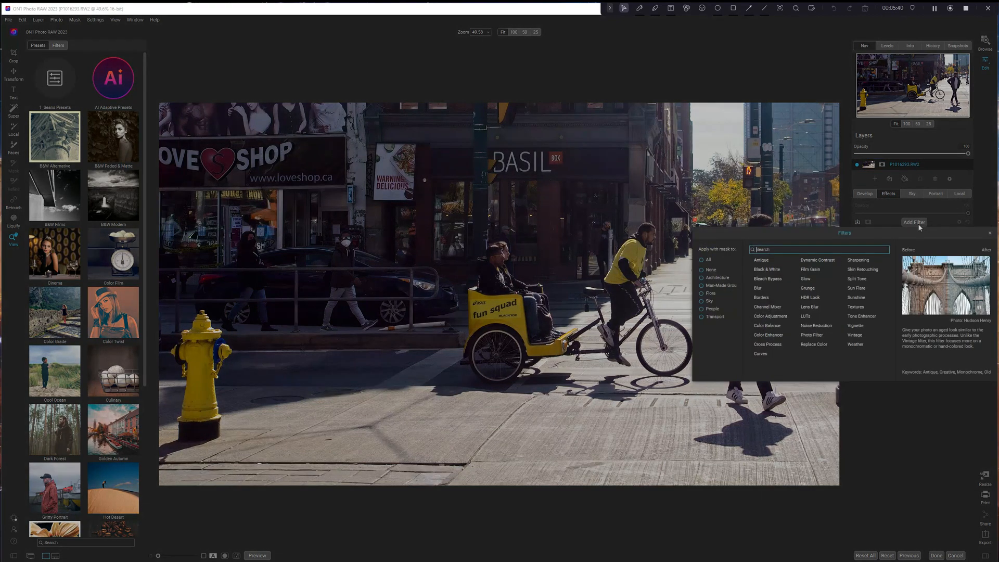
click(811, 263)
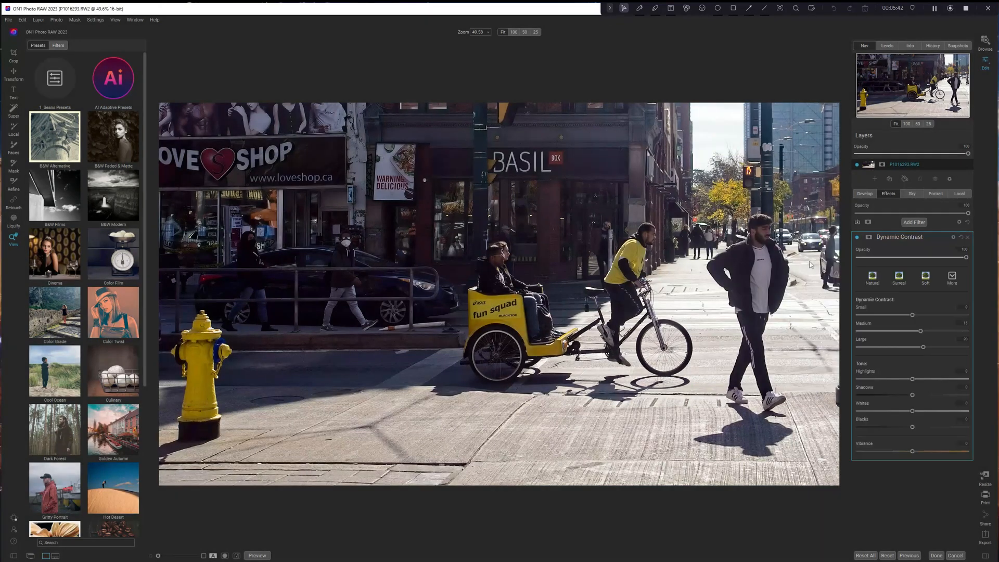
click(858, 240)
click(856, 239)
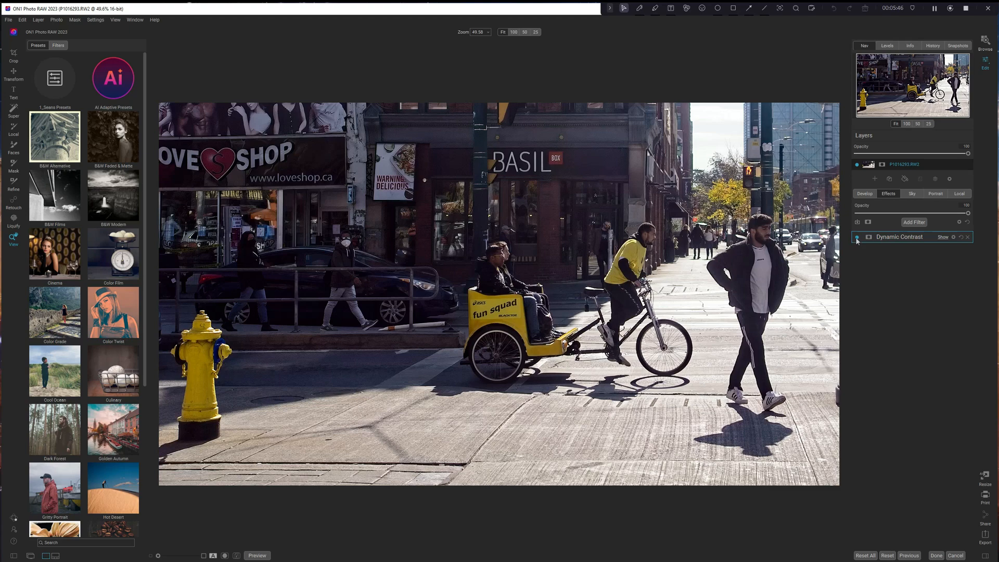
- Finish the on/off comparison and look over the Dynamic Contrast filter's settings
click(857, 239)
click(943, 237)
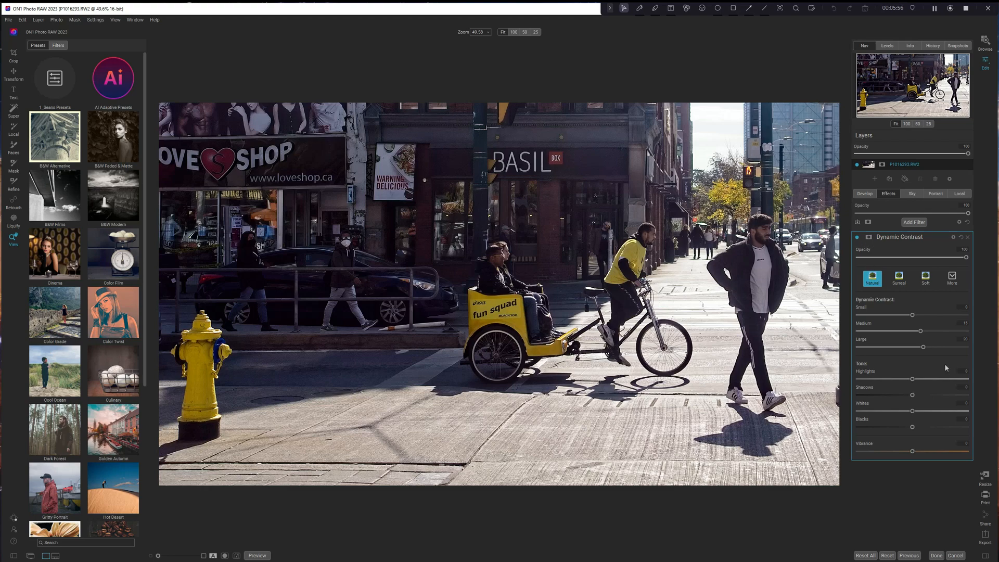
click(945, 237)
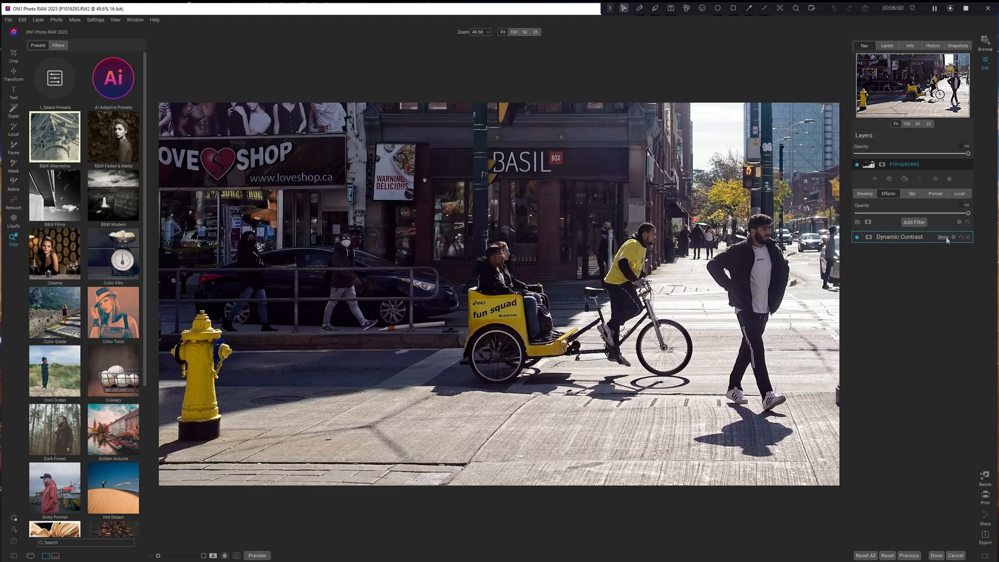
- Add a Curves filter, anchor the shadows with a point, and raise a highlight point to input 219, output 232
click(914, 222)
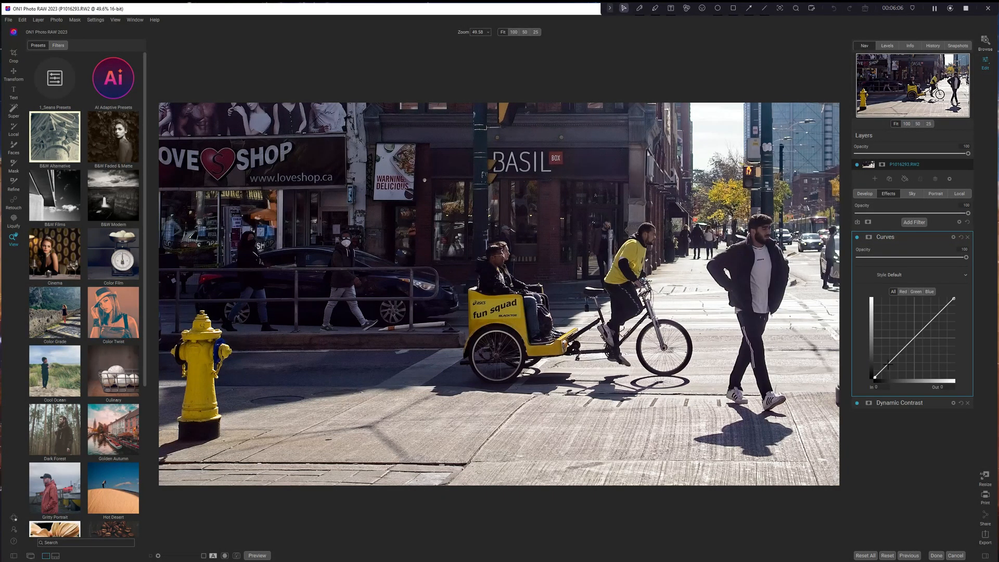
click(889, 365)
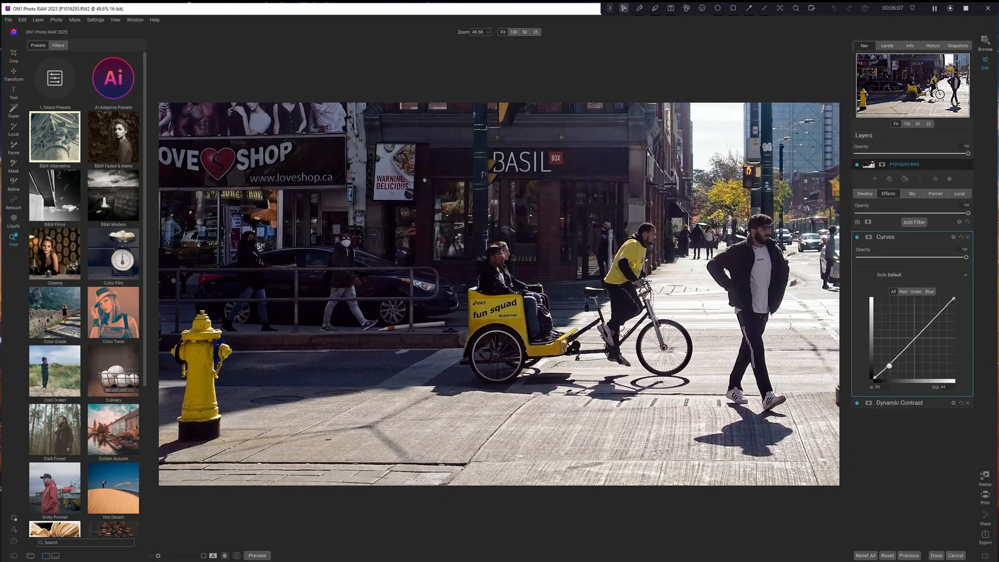
click(945, 306)
drag(944, 307, 943, 305)
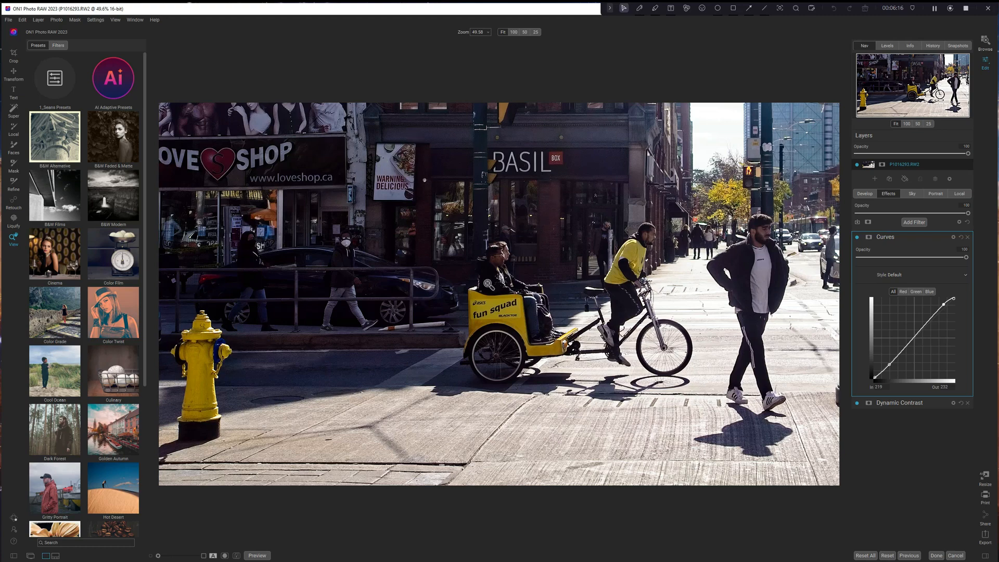
key(ctrl)
key(ctrl)
click(944, 238)
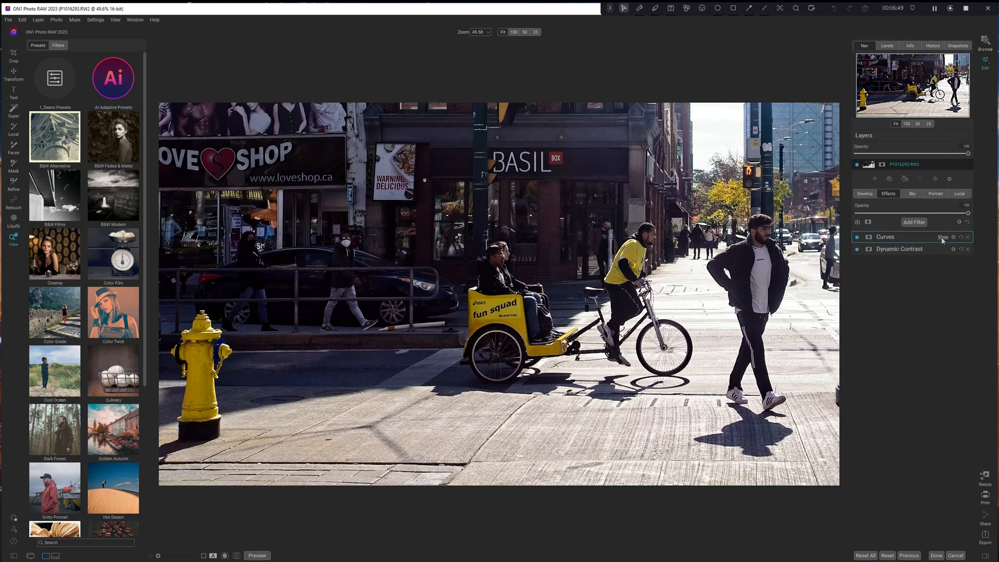
- Add a Vignette filter with the Big Softy style and compare the photo with the vignette off and on
click(914, 223)
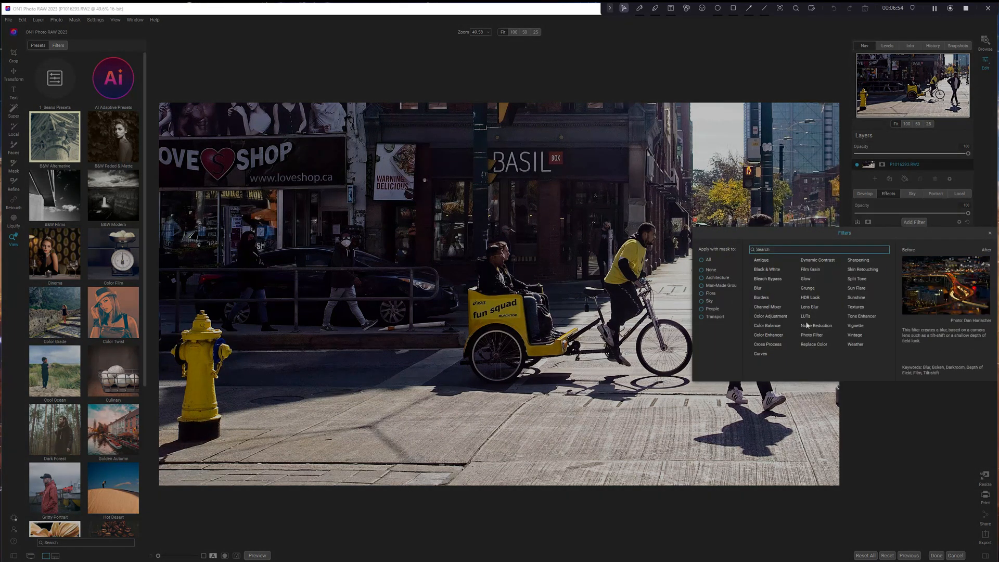
click(856, 326)
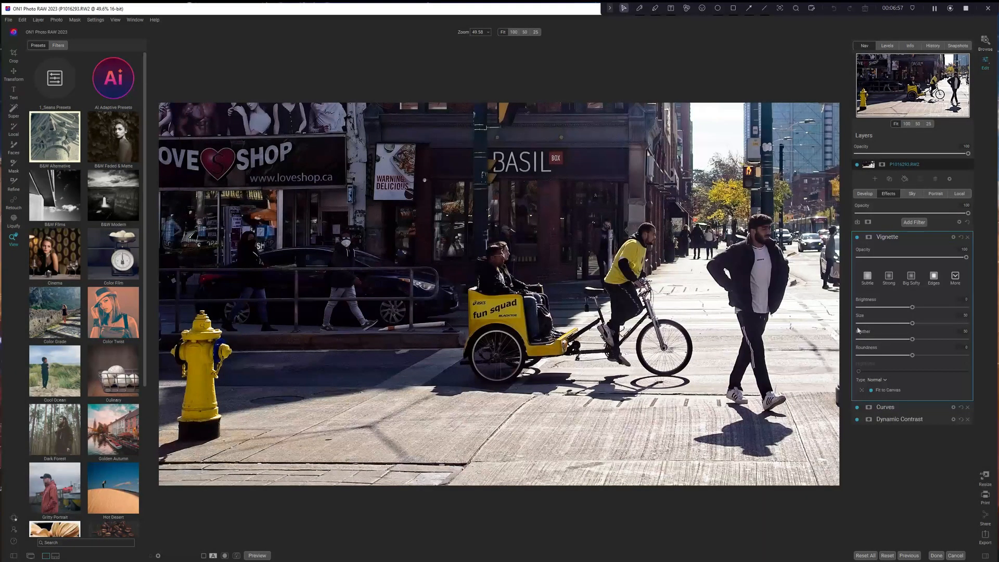
click(911, 276)
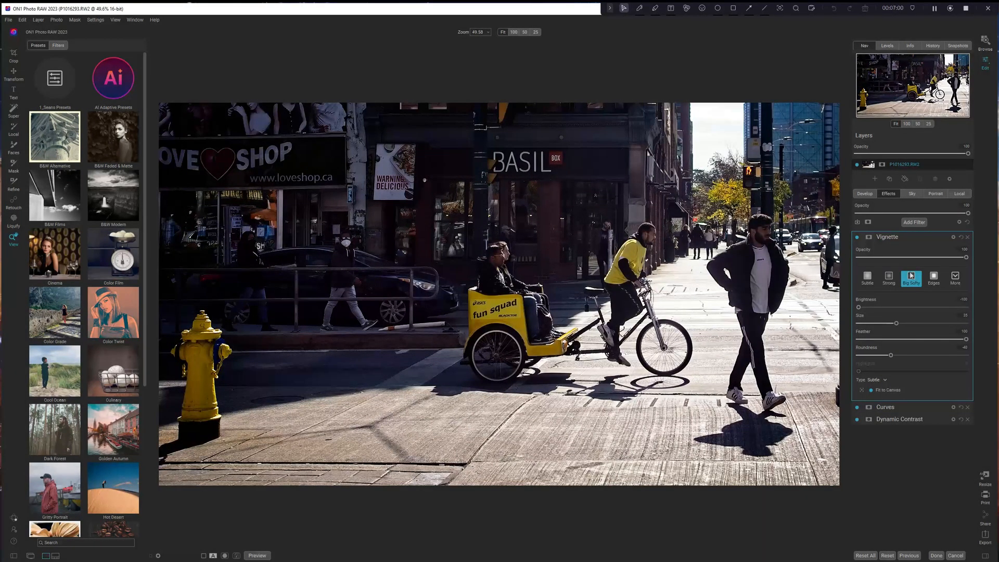
click(858, 238)
click(857, 237)
- Keep the vignette's Subtle type, try a slightly larger Size, and reset Size to its default of 50
click(887, 380)
mouse_move(896, 324)
mouse_down()
mouse_move(846, 326)
mouse_move(901, 325)
mouse_up()
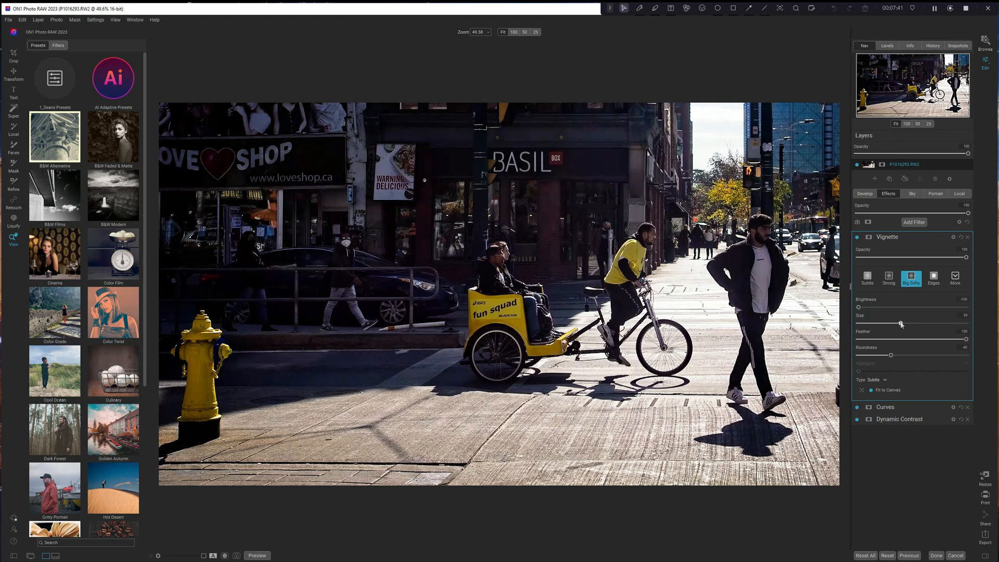
double_click(865, 319)
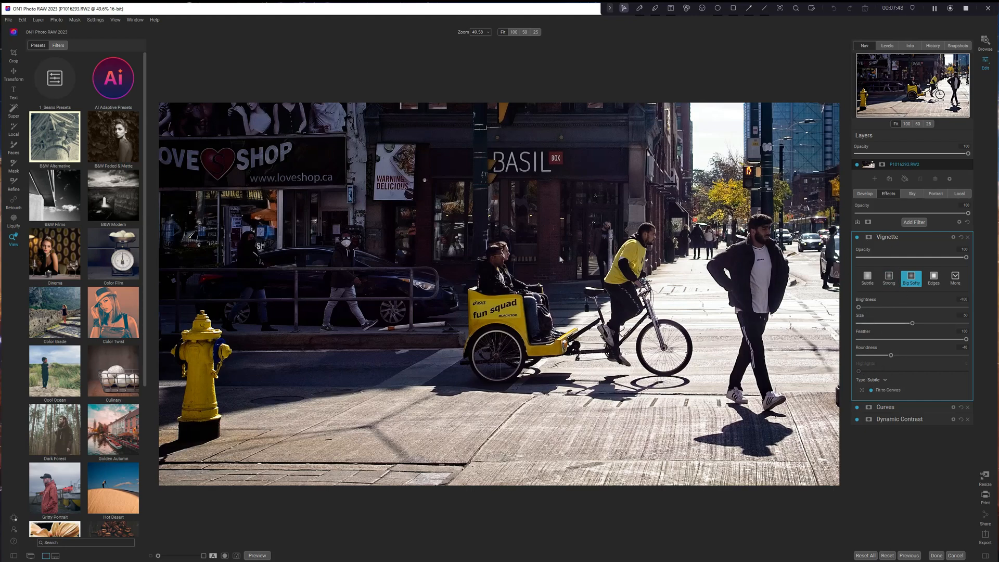
- Look over the Vignette filter's mask options and collapse the filter
click(869, 238)
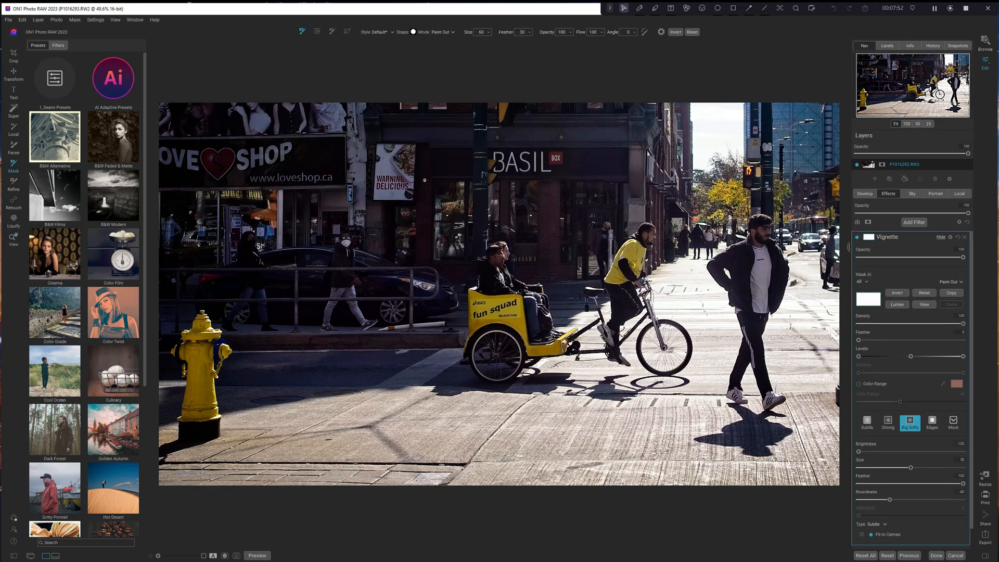
click(871, 239)
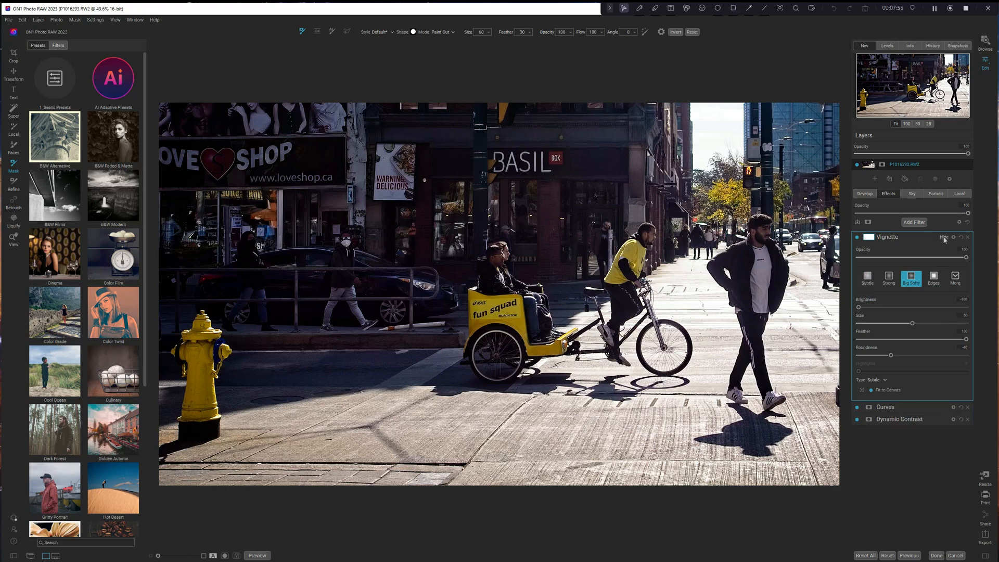
click(945, 238)
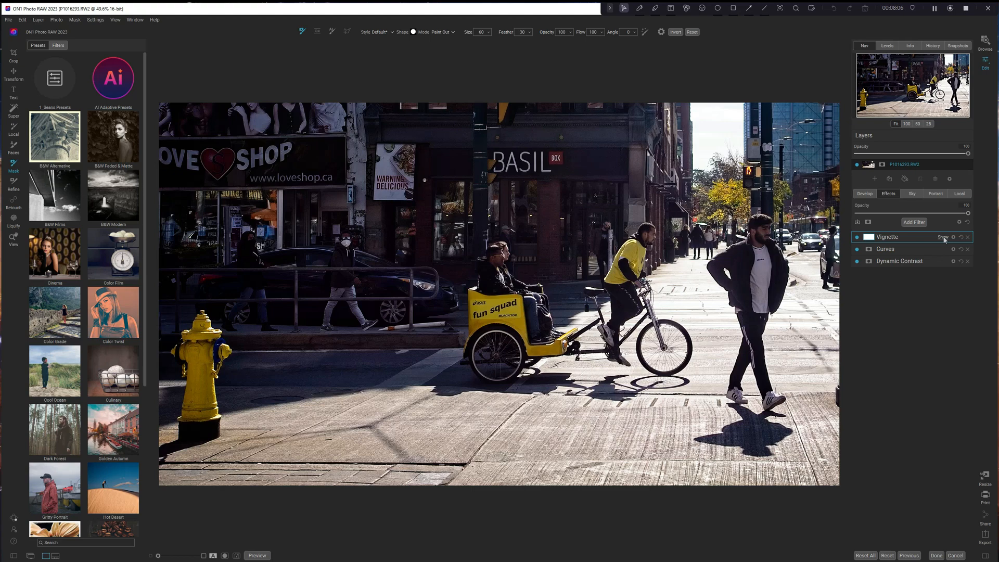
- Add a Tone Enhancer filter and apply its Lighter style
click(918, 222)
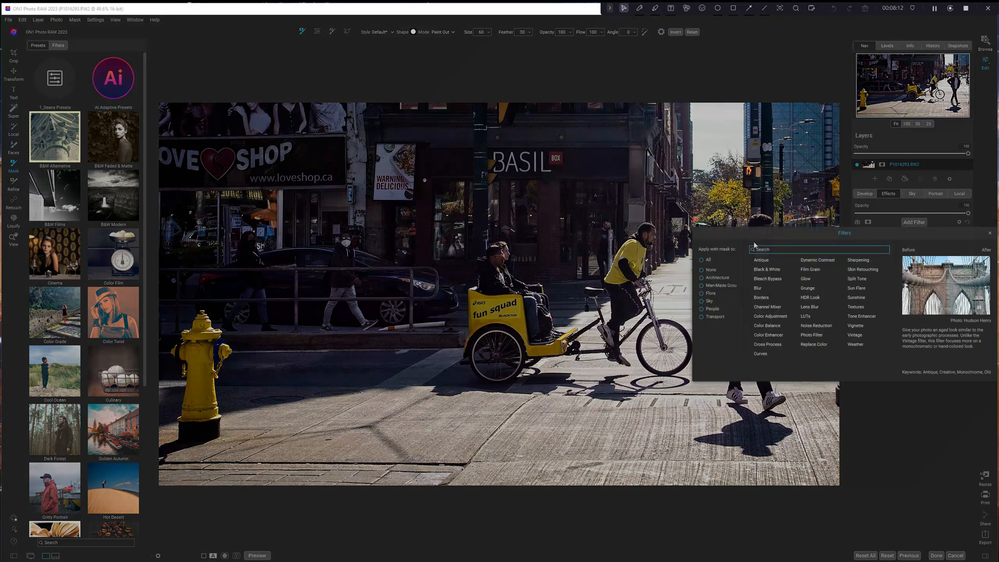
click(923, 435)
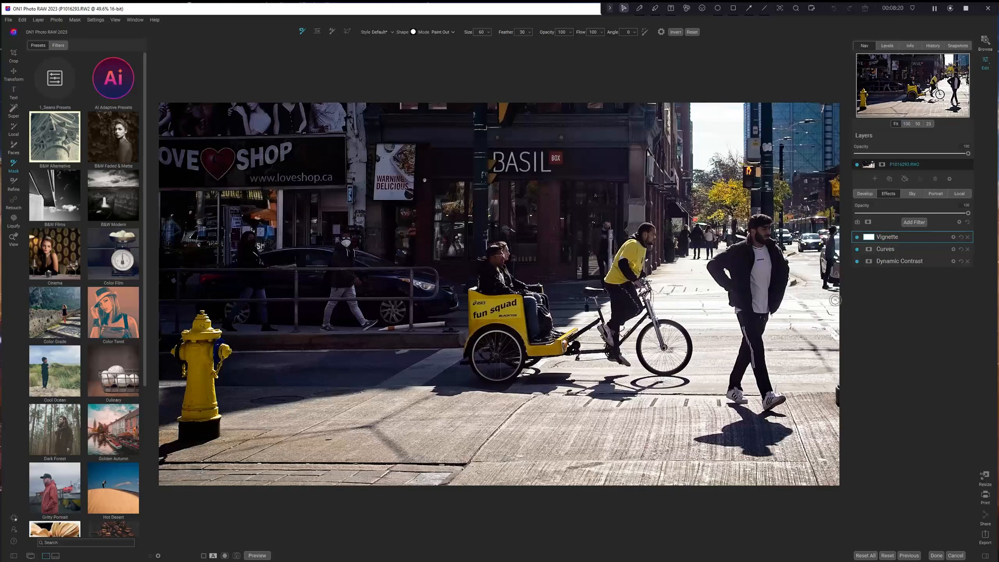
click(912, 225)
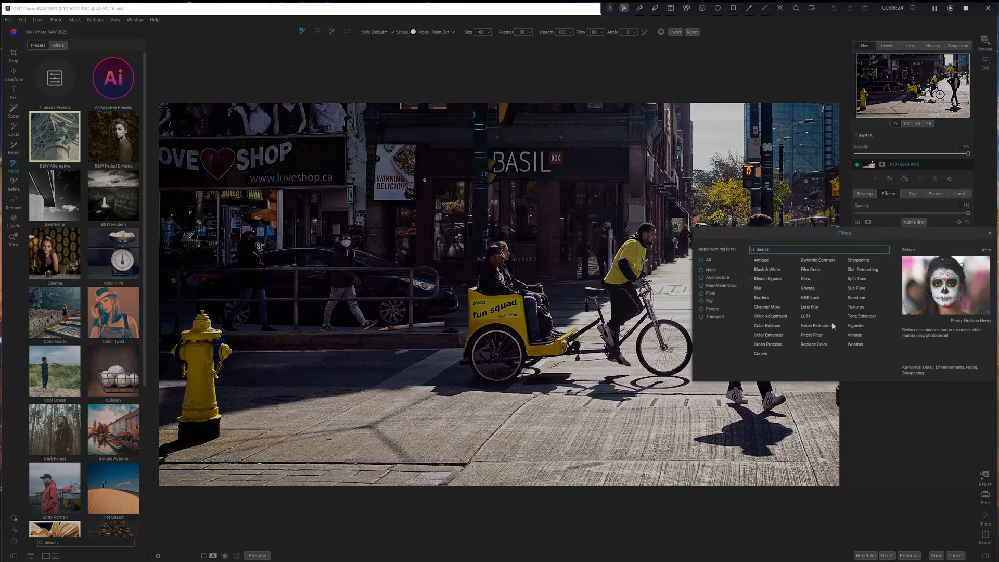
click(861, 318)
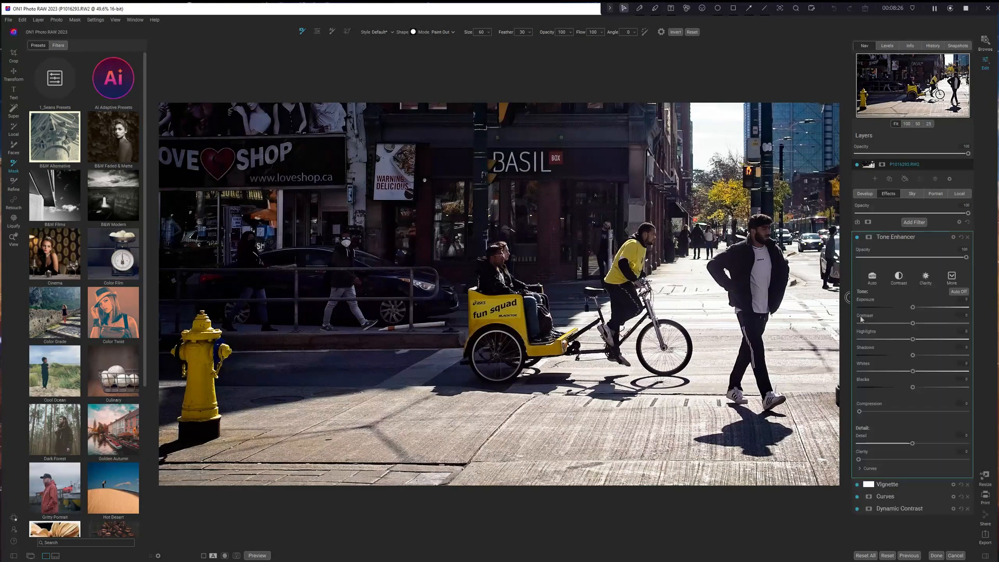
click(951, 279)
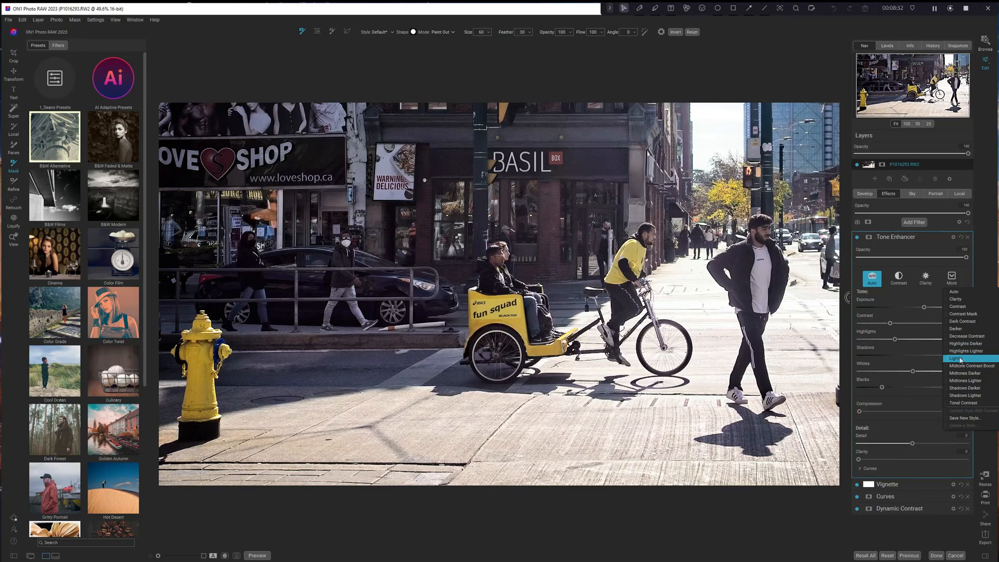
click(960, 359)
- Mask the Tone Enhancer with a Vignette-preset gradient centered on the pedicab
click(869, 238)
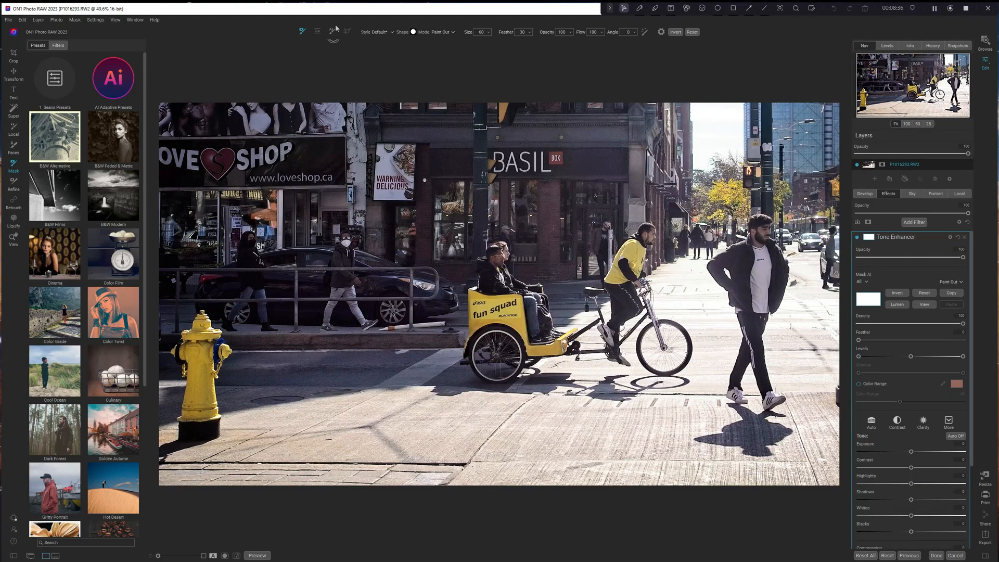
click(317, 32)
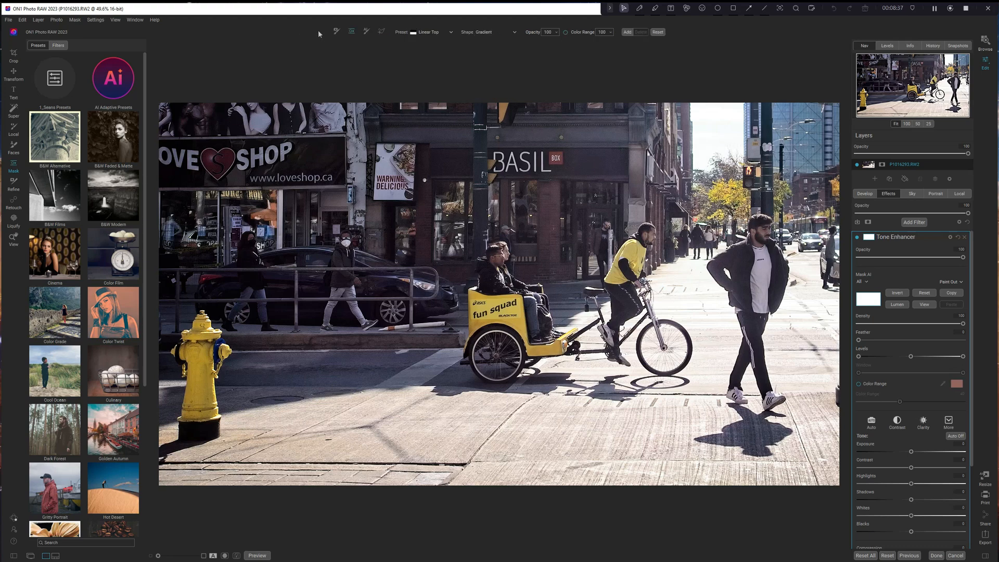
click(420, 32)
click(424, 49)
click(577, 317)
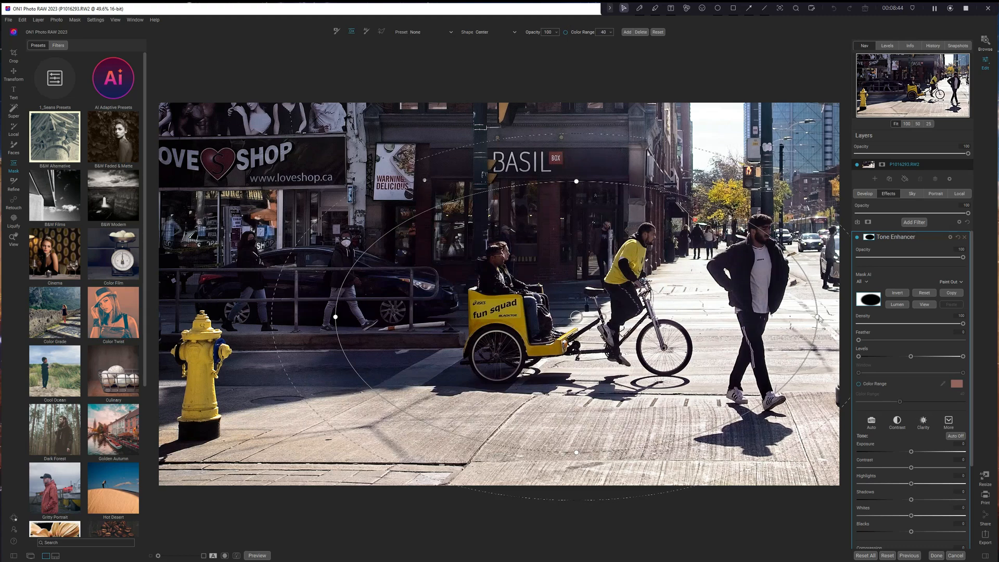
- Resize the mask to a flattened oval around the pedicab and invert it so the lightening applies inside
drag(818, 318, 703, 316)
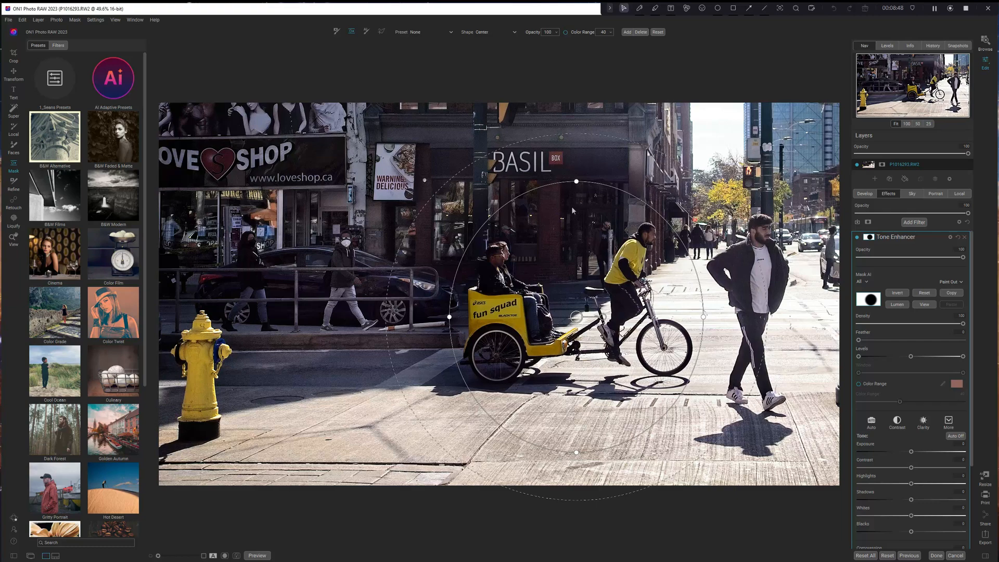
drag(577, 182, 577, 205)
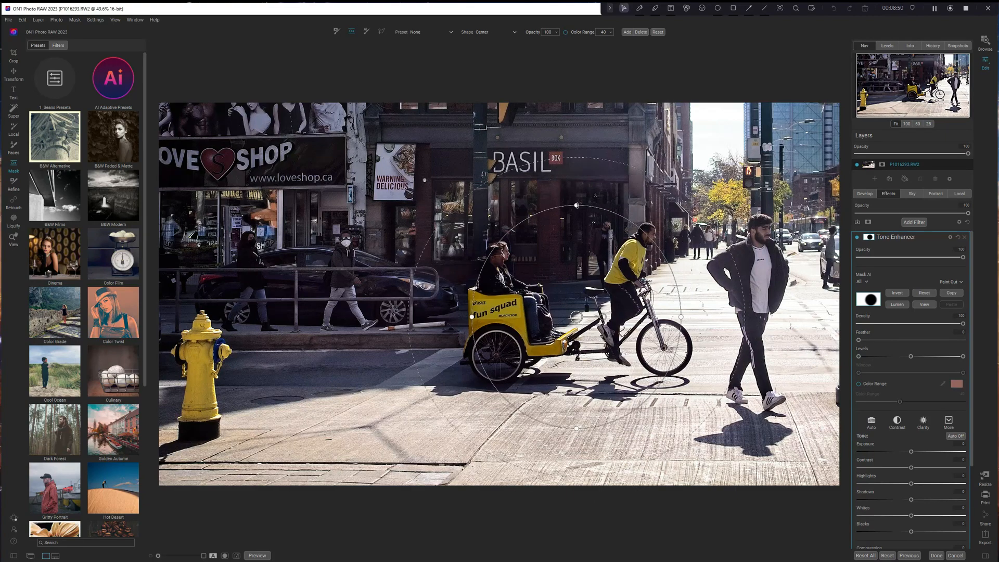
click(898, 292)
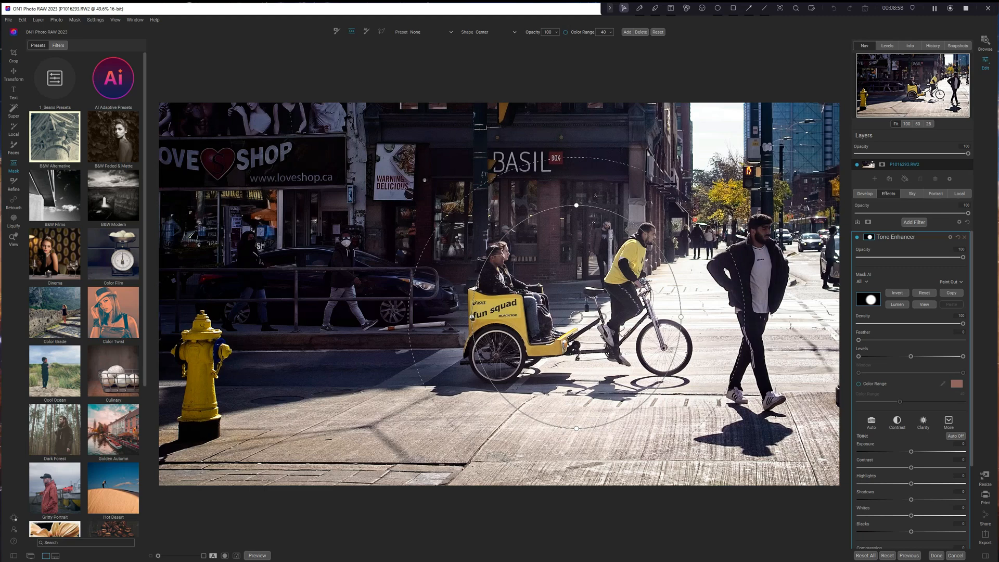
drag(472, 316, 431, 316)
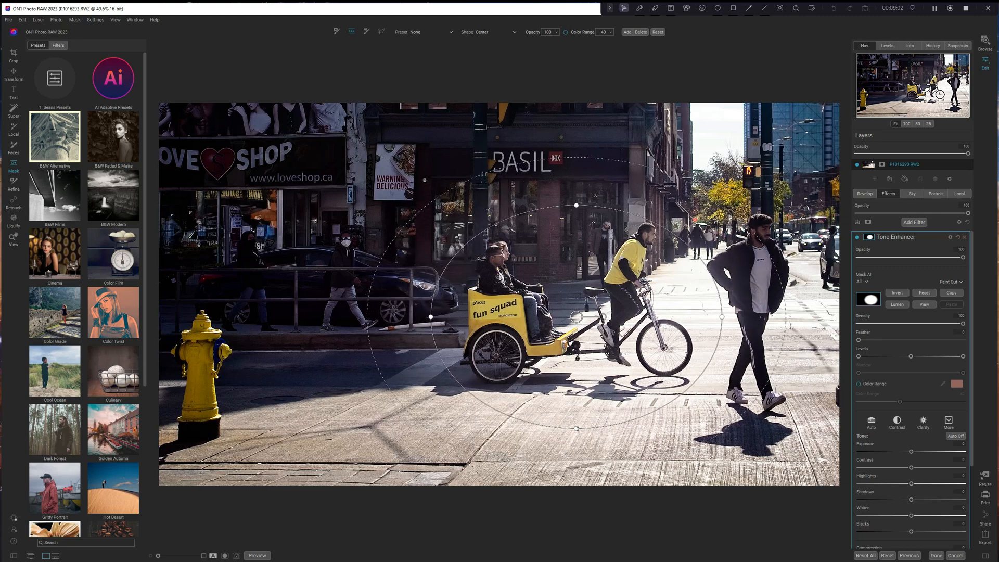
drag(577, 429, 577, 407)
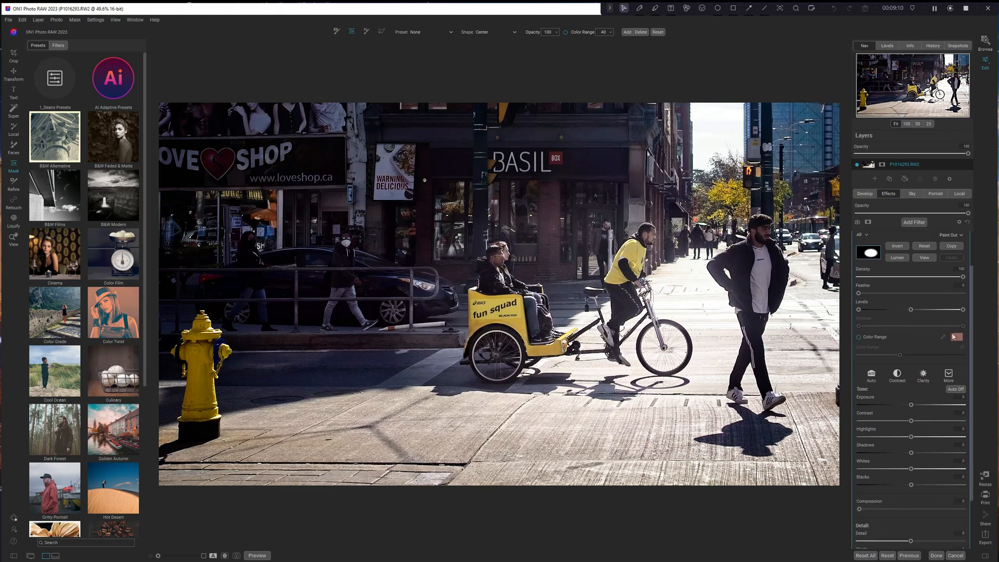
- Lower the Tone Enhancer's opacity to about 79, reduce its Highlights and raise its Contrast slightly
scroll(932, 325, down, 1)
scroll(948, 414, up, 1)
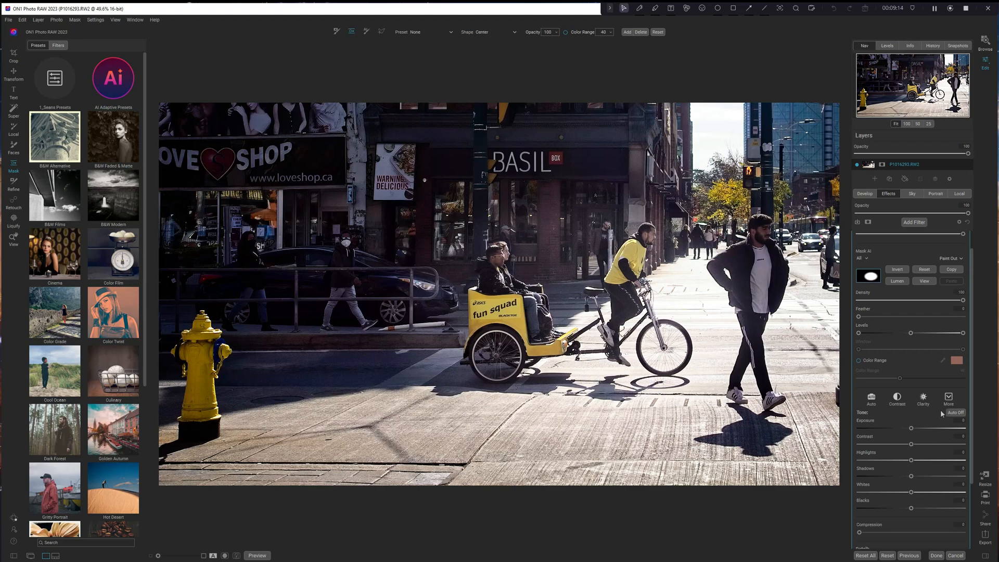
scroll(953, 248, up, 1)
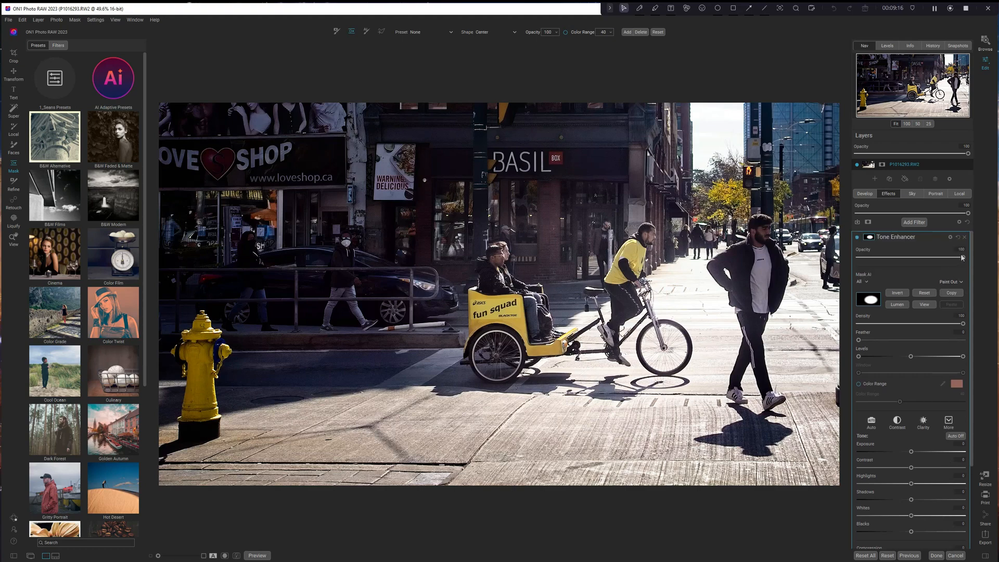
drag(962, 257, 943, 260)
scroll(934, 427, down, 5)
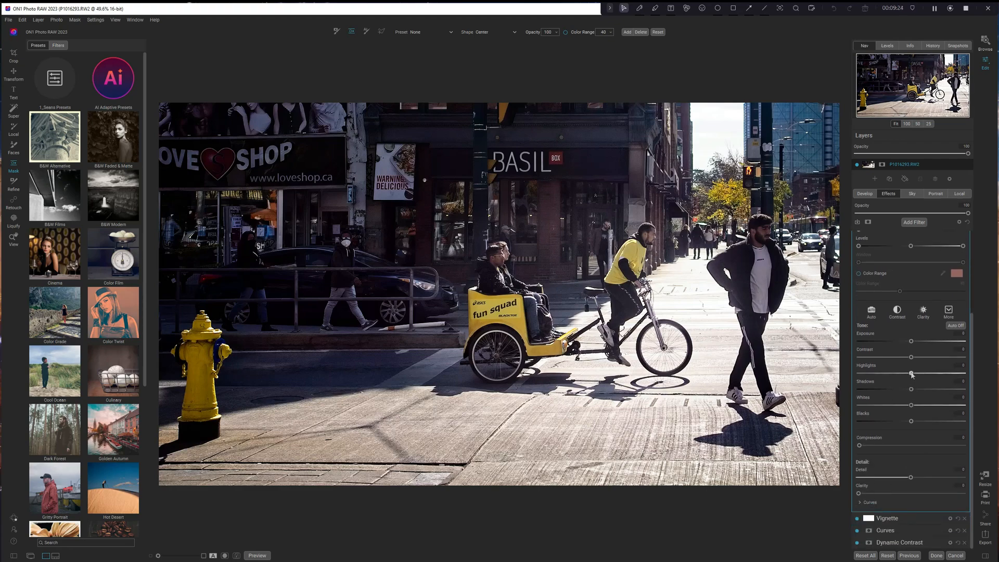
mouse_move(911, 374)
mouse_down()
mouse_move(891, 374)
mouse_move(914, 358)
mouse_up()
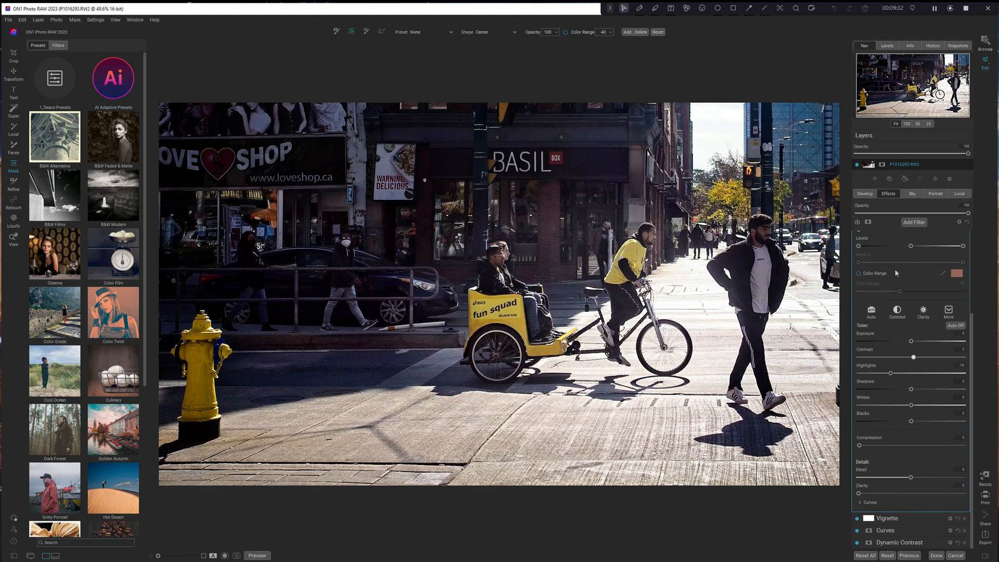
- Copy the pedicab mask from the existing Tone Enhancer and add another Tone Enhancer filter
scroll(905, 302, up, 4)
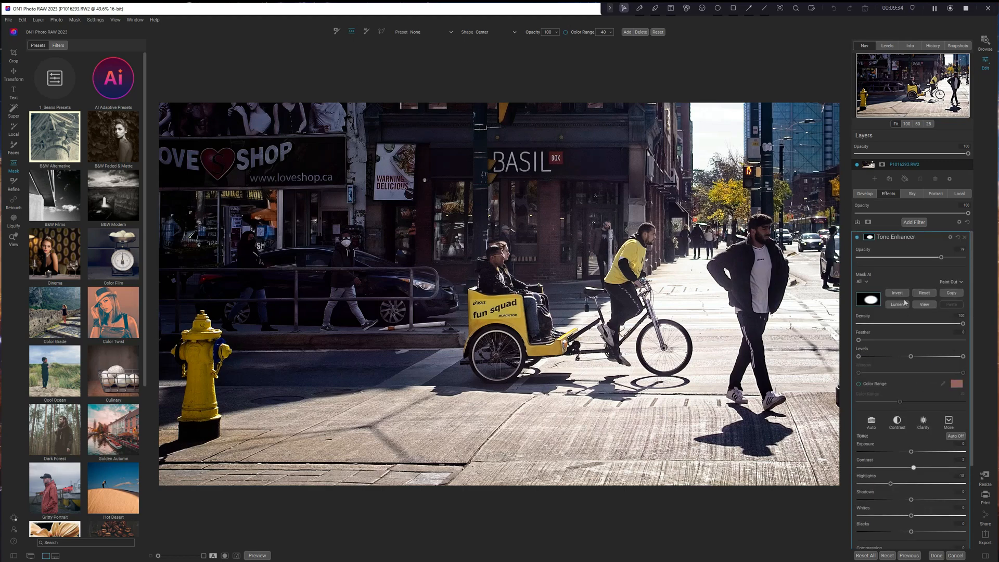
click(955, 294)
click(916, 222)
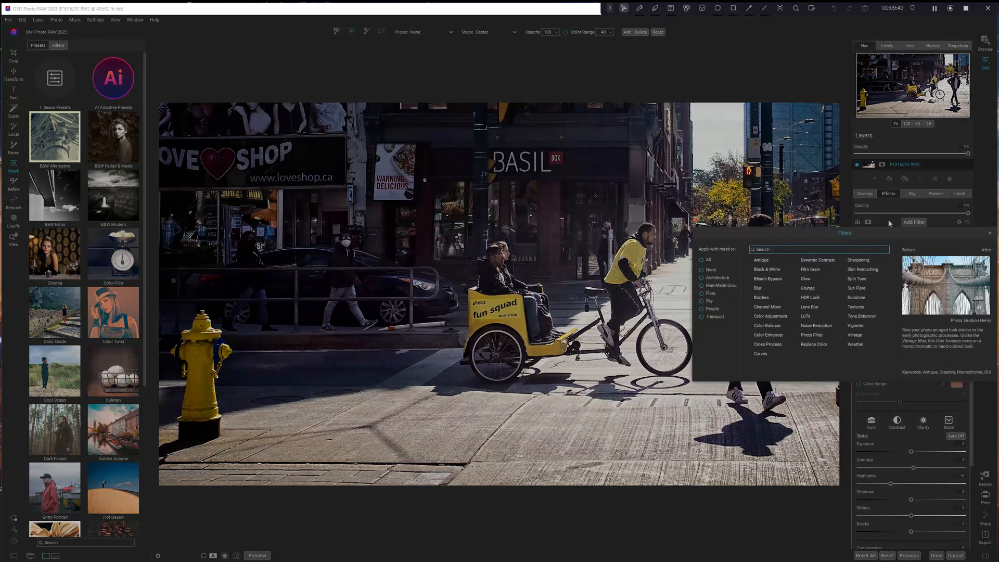
click(864, 316)
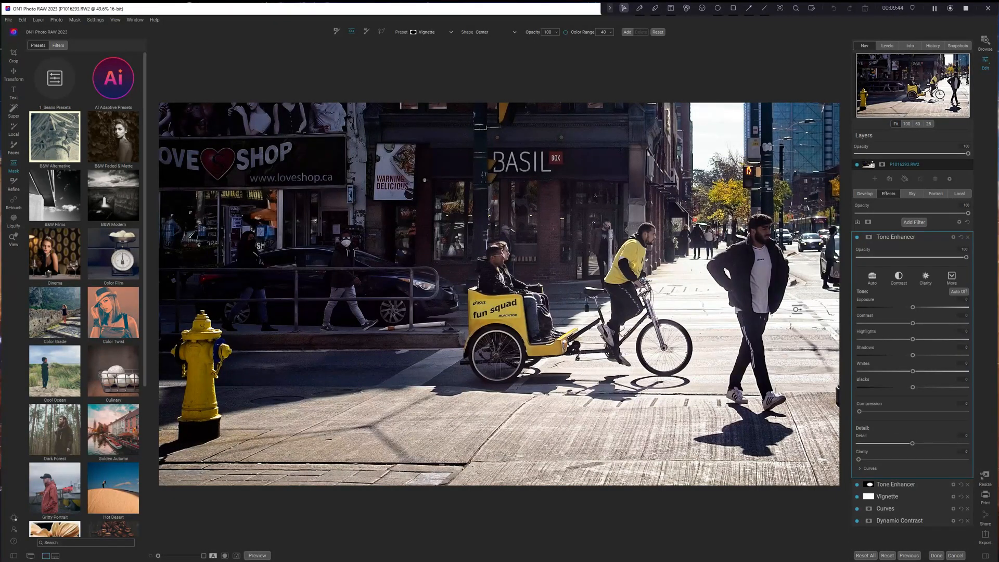
- Paste the copied mask into the new Tone Enhancer and invert it so the filter affects the surroundings of the pedicab
click(869, 236)
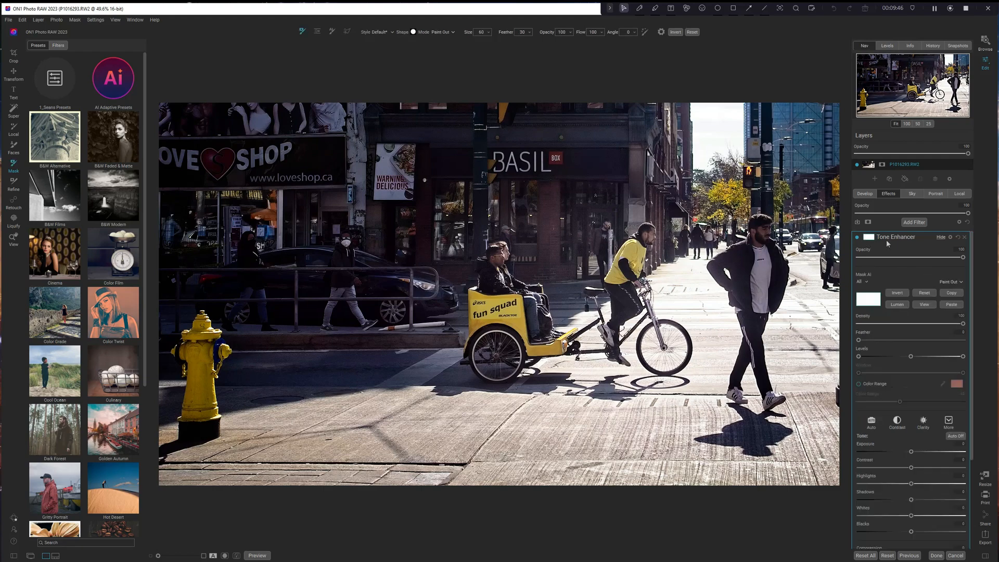
click(948, 303)
click(890, 295)
click(869, 237)
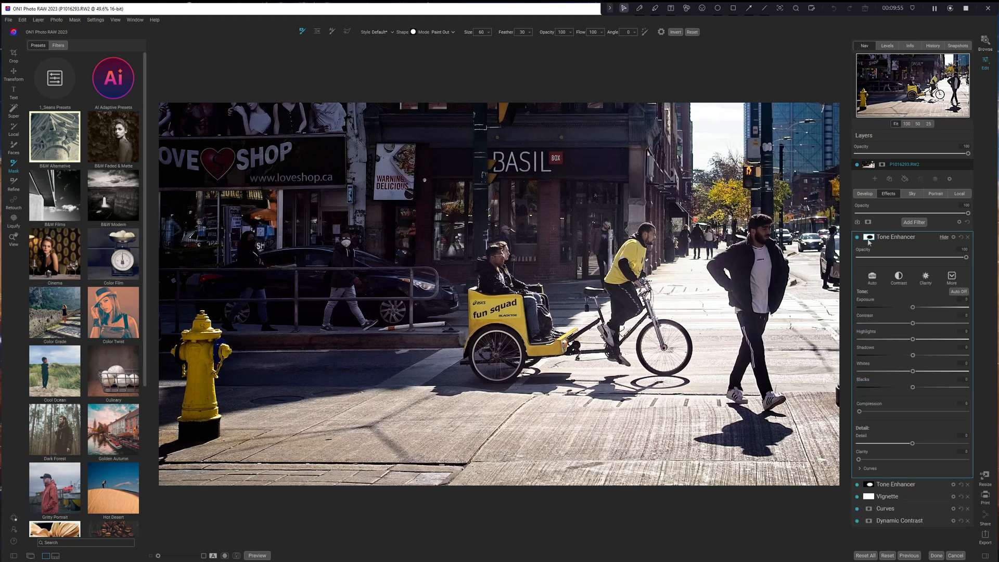
- Apply the Midtones Darker style to the new Tone Enhancer and compare the photo with the filter off and on
click(959, 292)
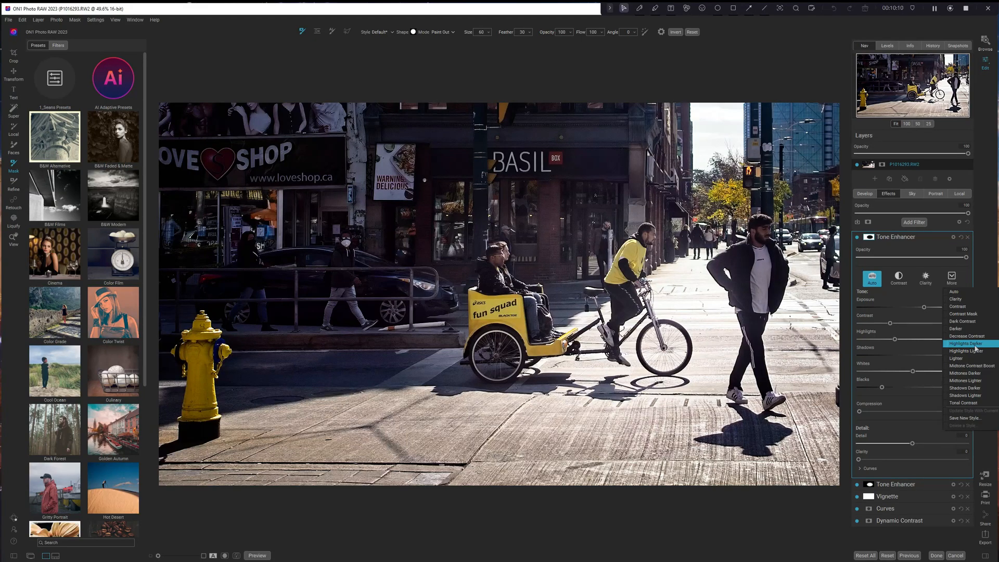
click(971, 374)
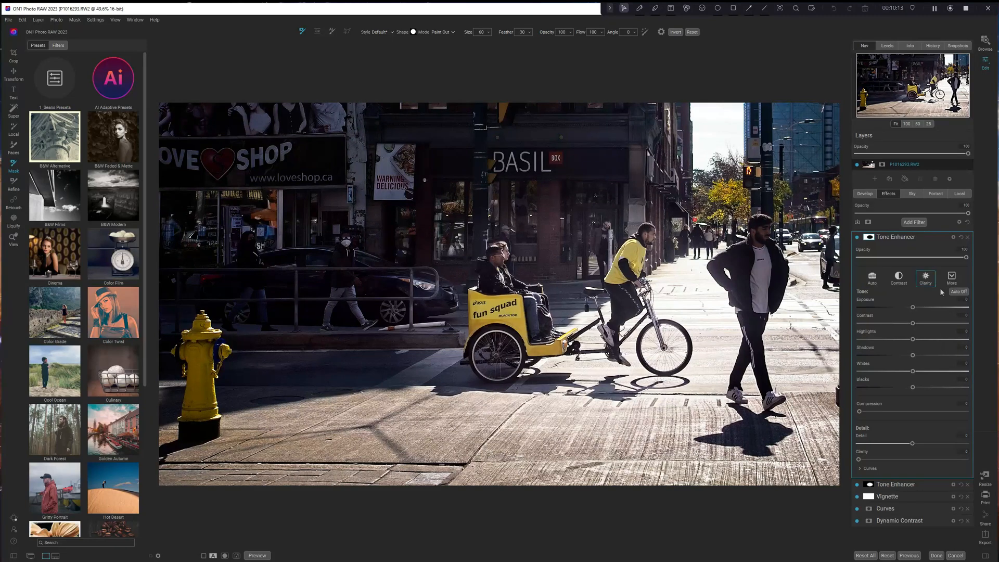
click(857, 240)
click(858, 238)
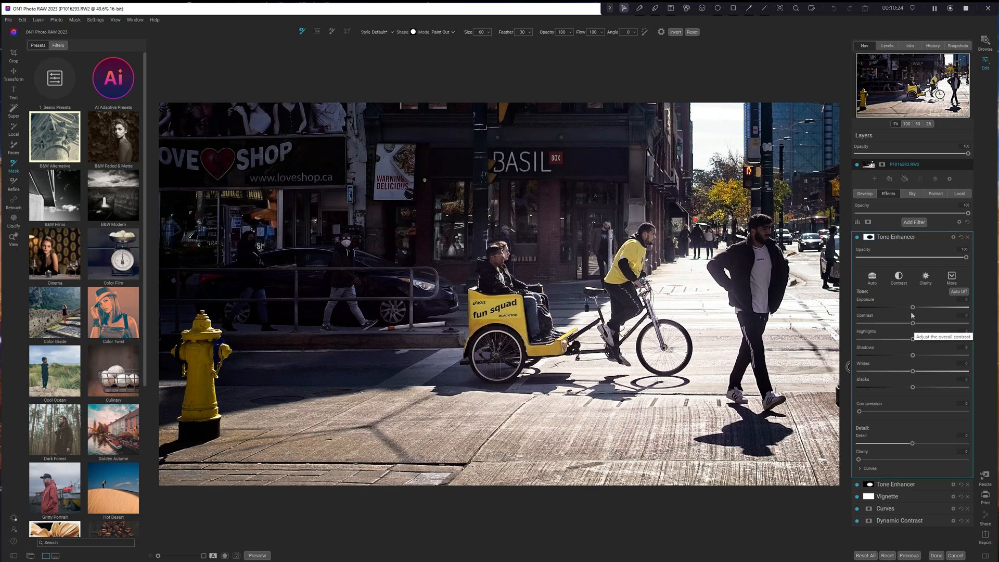
- Keep the background Tone Enhancer's Exposure at its default, reduce its Highlights to -17 and check the photo for clipping
drag(912, 308, 910, 308)
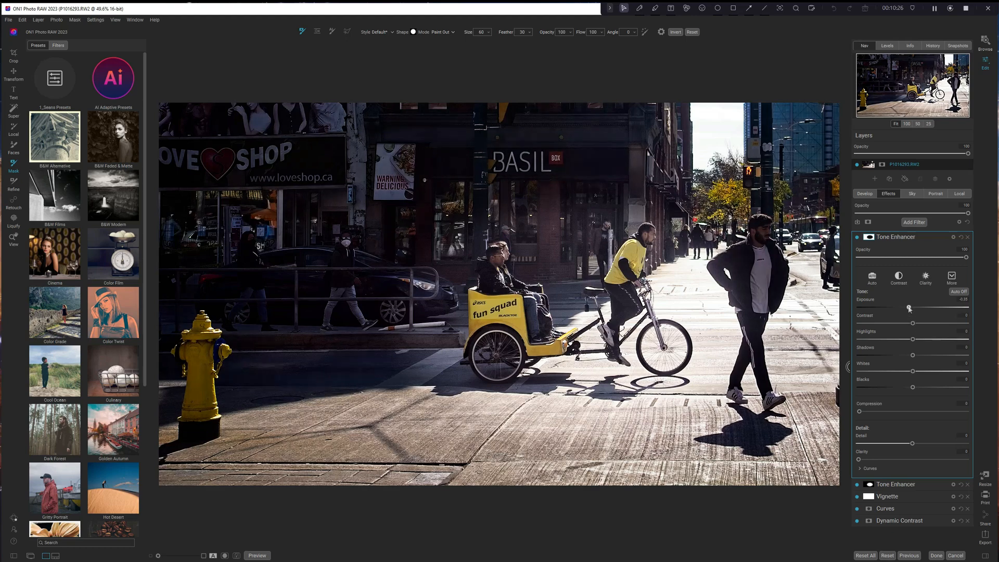
double_click(869, 302)
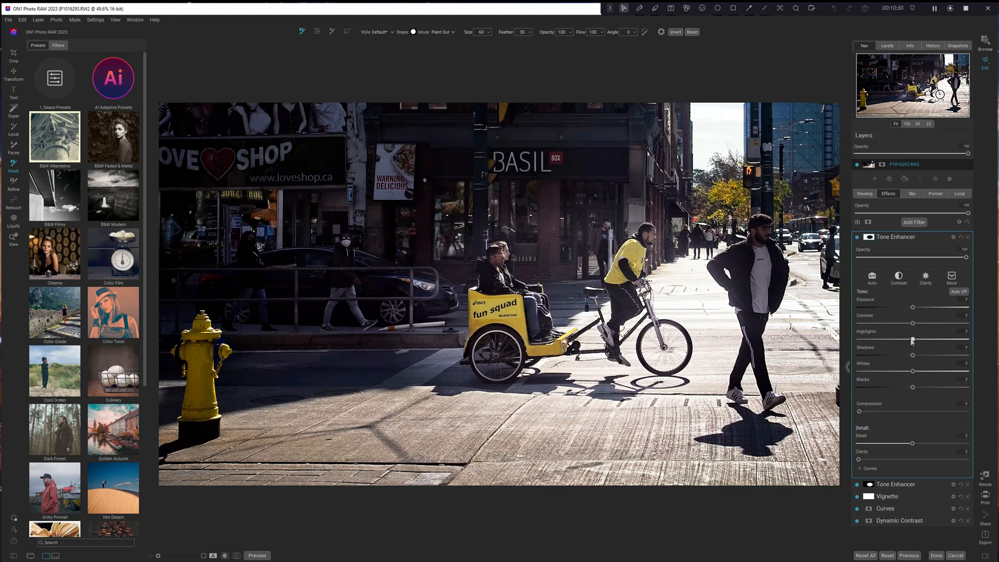
drag(913, 339, 892, 340)
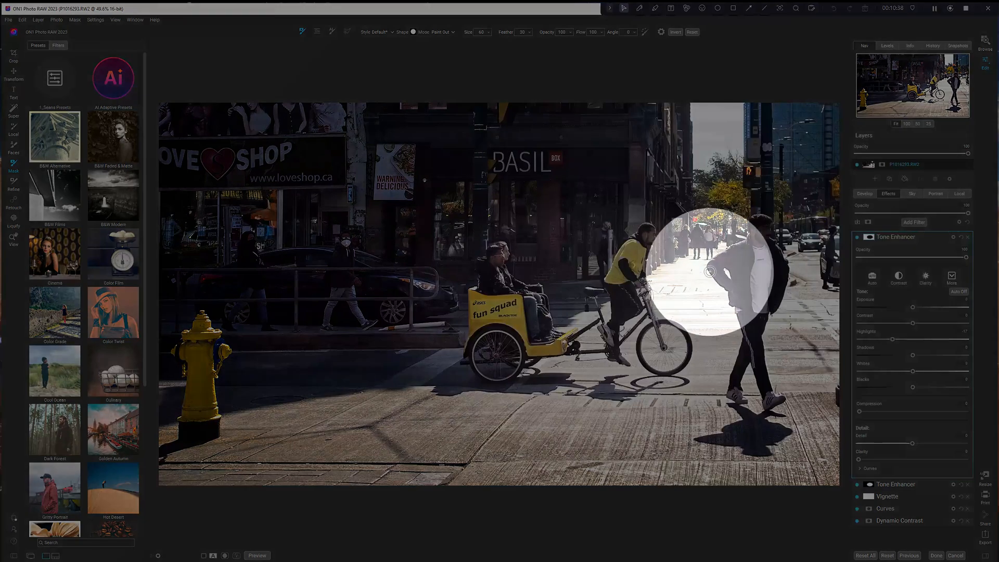
key(j)
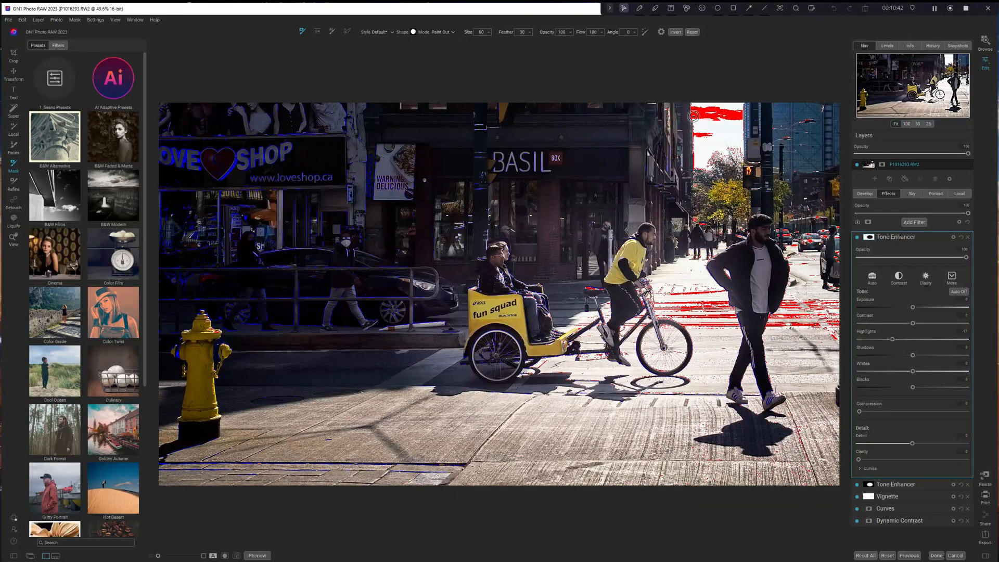
key(j)
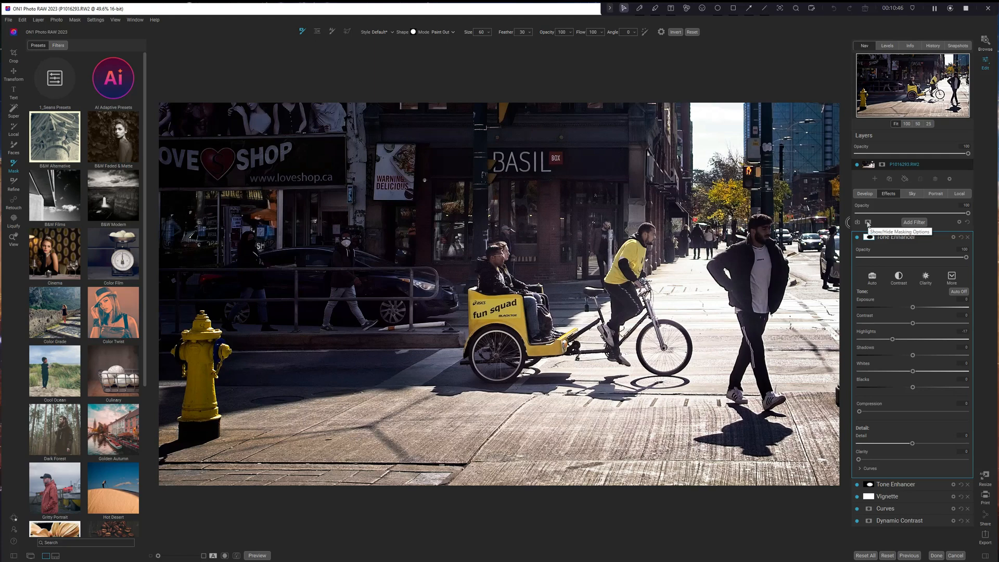
- Open the local adjustments and apply the Recover Highlights style to the adjustment
click(865, 194)
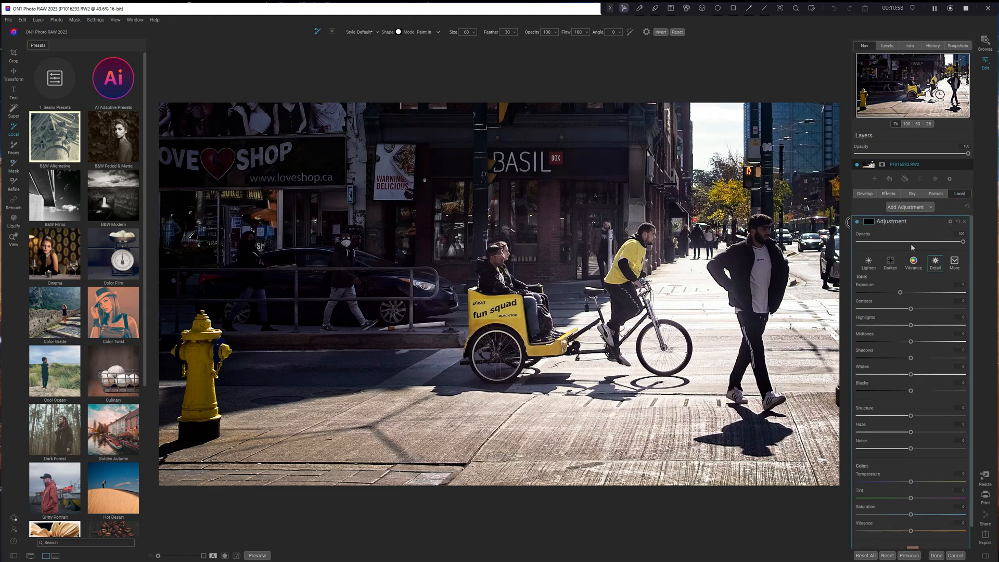
click(956, 263)
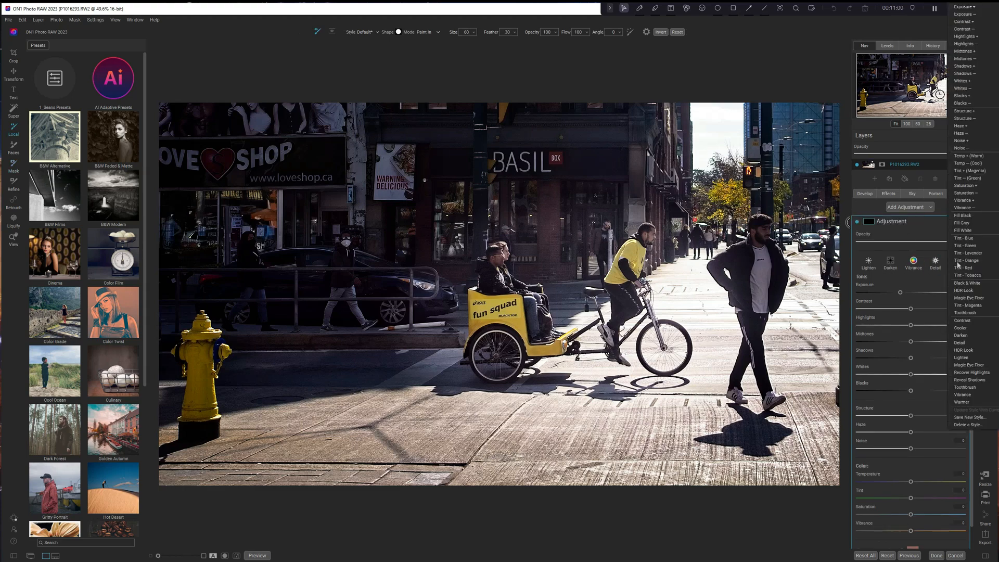
click(972, 373)
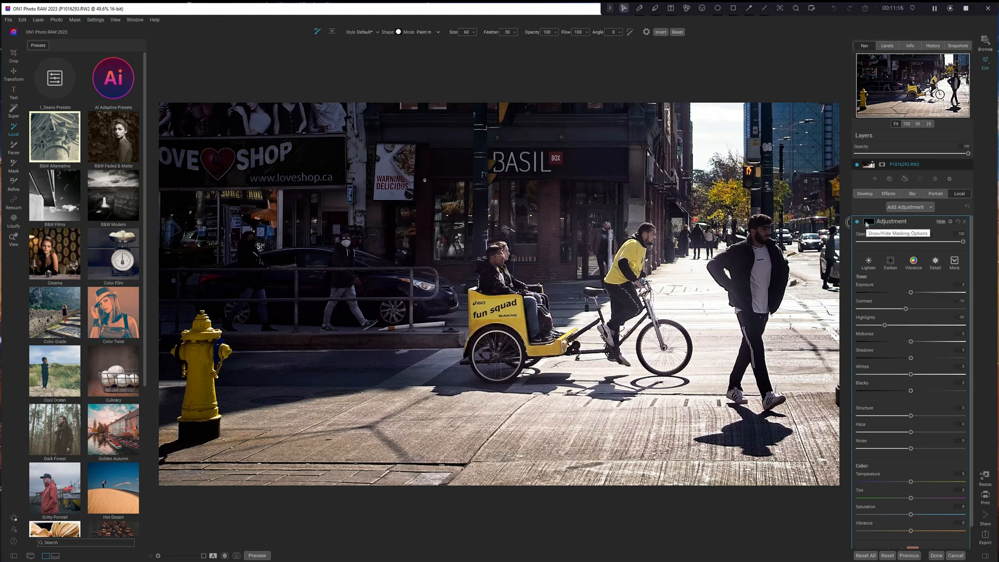
- Give the local adjustment a luminosity mask and check the photo for clipped tones
click(869, 223)
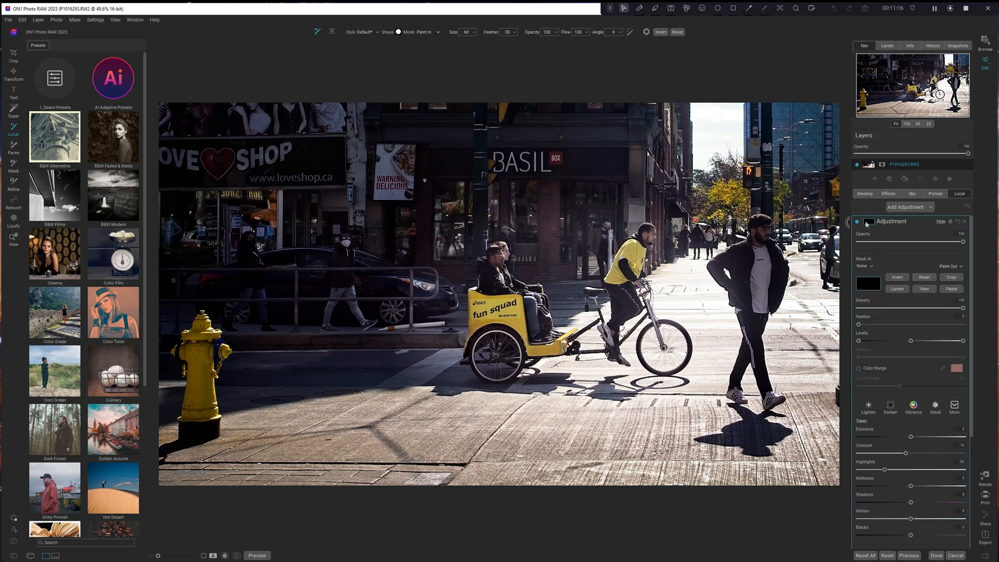
click(900, 290)
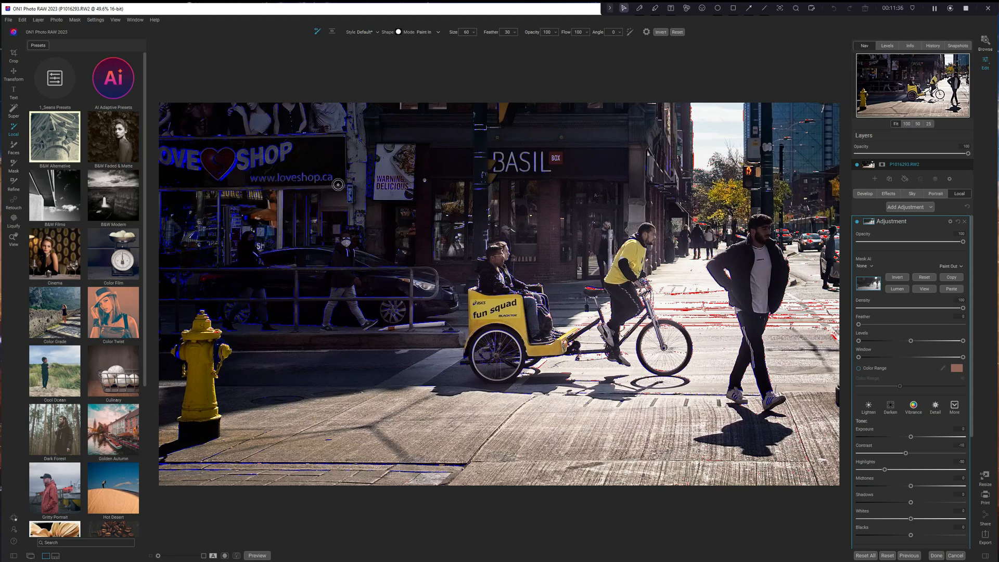
key(j)
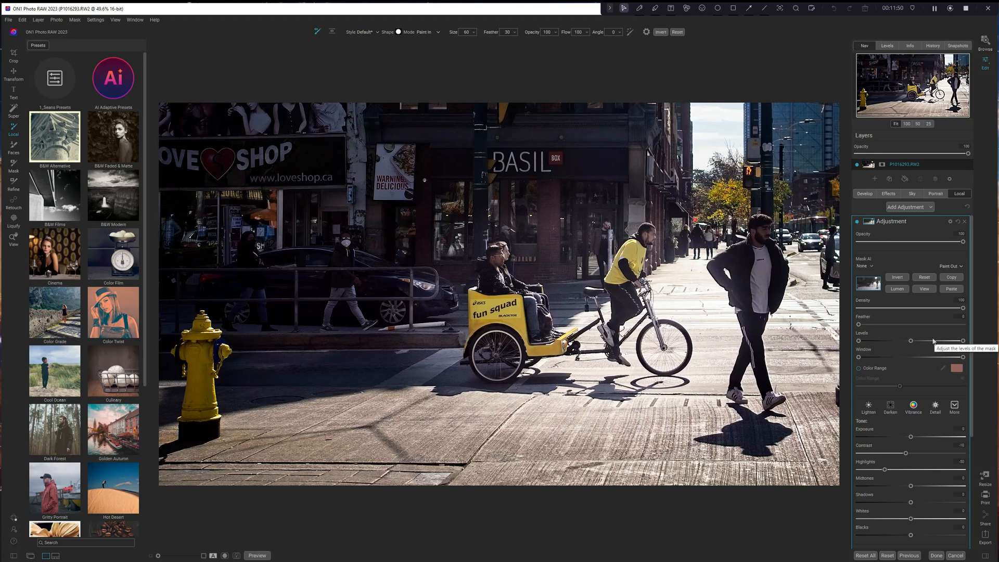
- Return to the effect filters and compare the photo with the topmost Tone Enhancer off and on
click(889, 194)
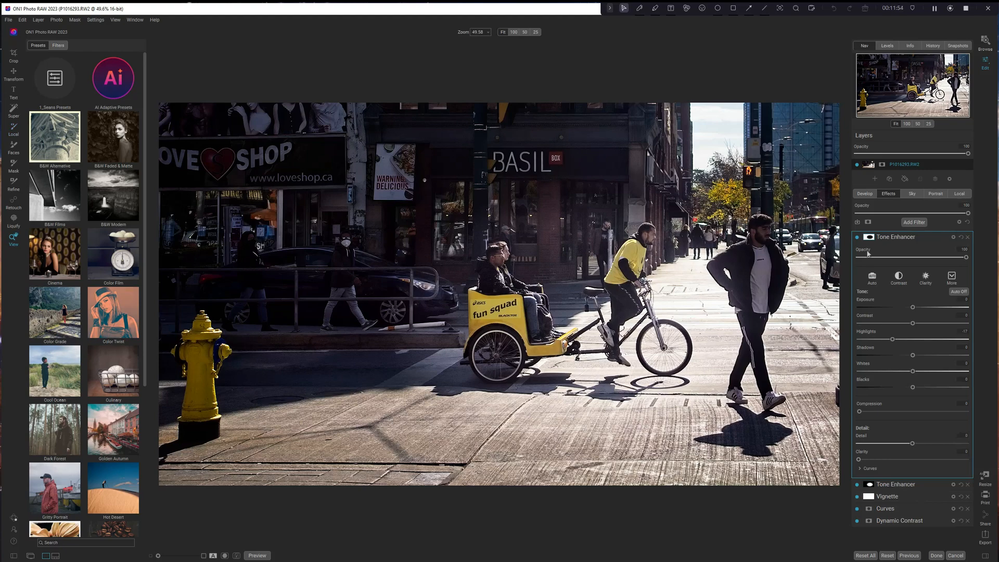
click(857, 237)
click(858, 237)
- Rename the topmost Tone Enhancer filter "background darker" and collapse its settings
click(944, 237)
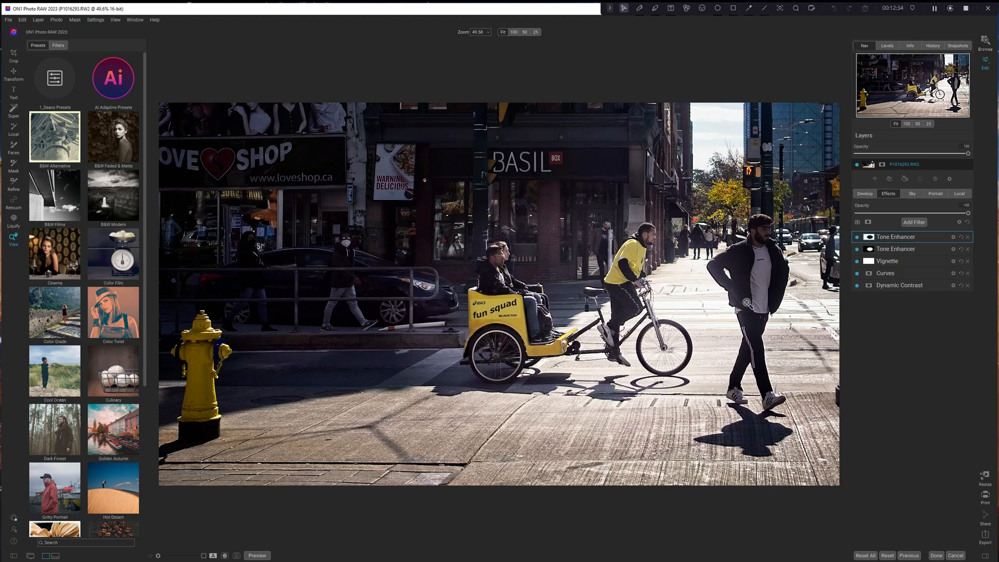
click(907, 238)
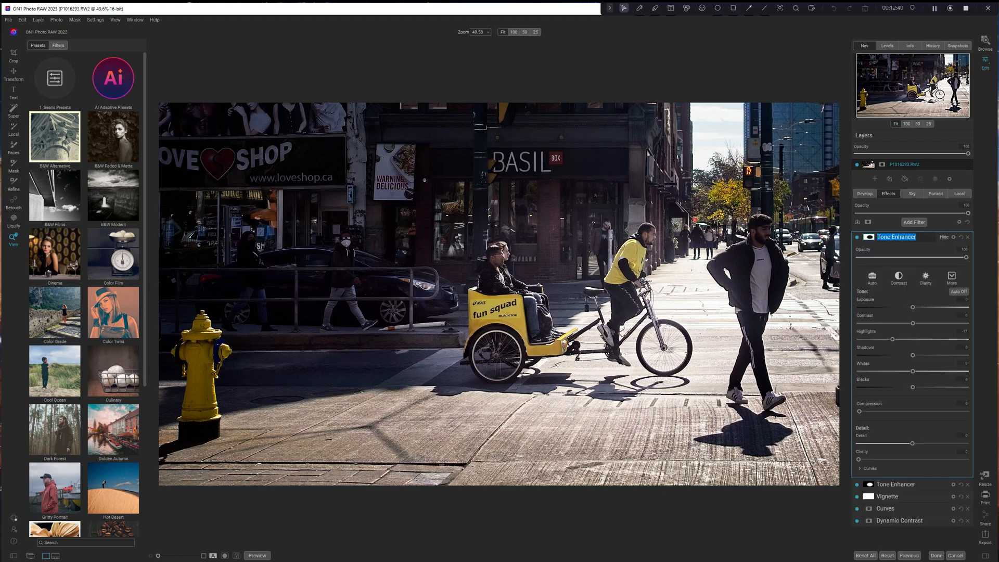
text(background darker)
key(Return)
click(943, 238)
- Rename the remaining Tone Enhancer filter "subject brighter" and collapse its settings
click(943, 249)
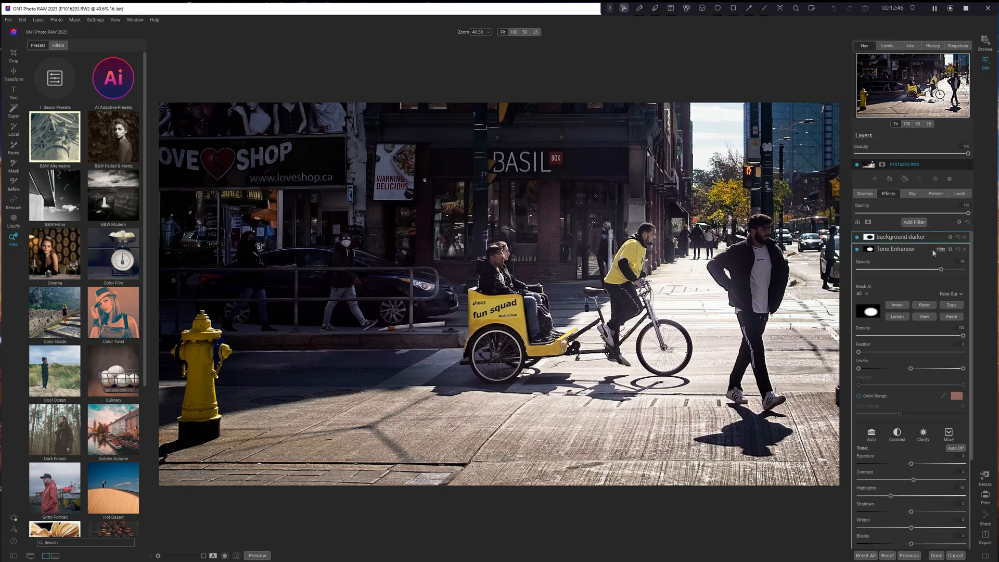
double_click(904, 252)
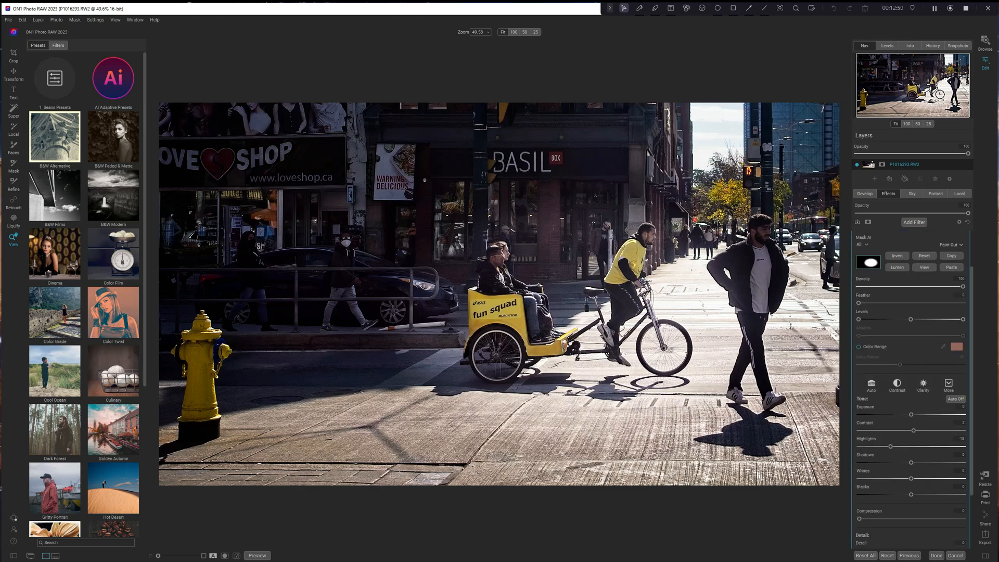
text(subject)
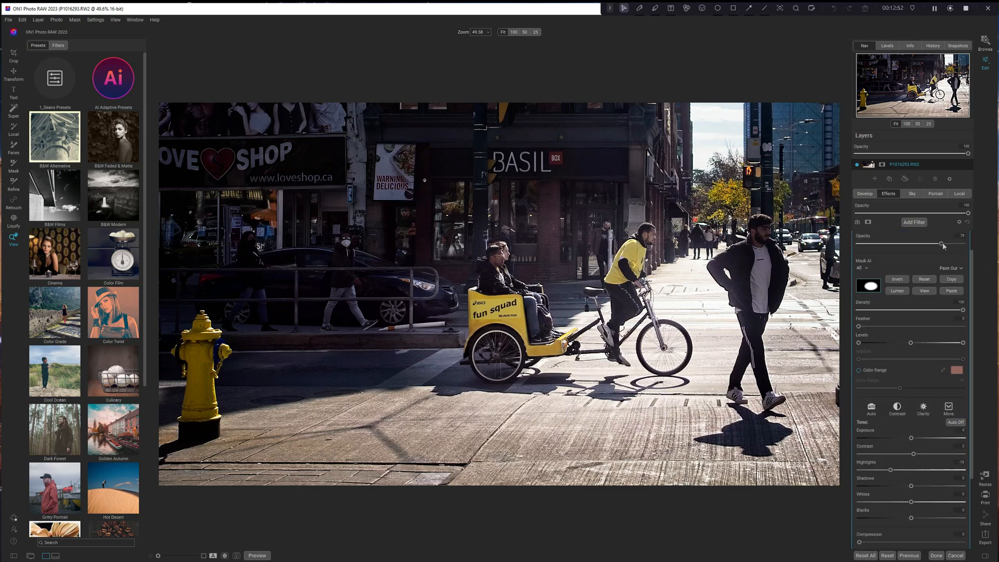
text( brighter)
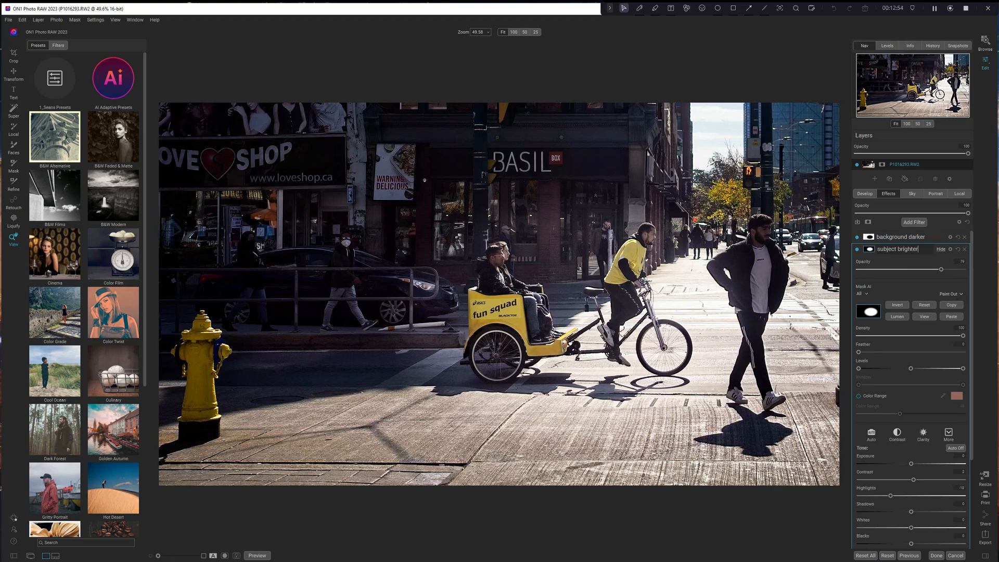
key(Return)
click(940, 249)
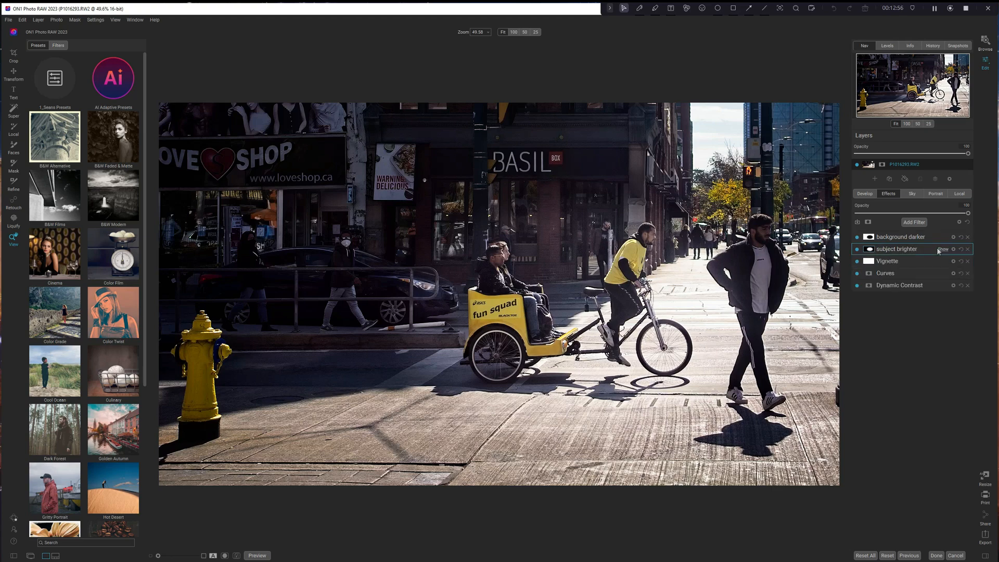
- Add a third Tone Enhancer filter and rename it "2ndary subject brighter"
click(911, 222)
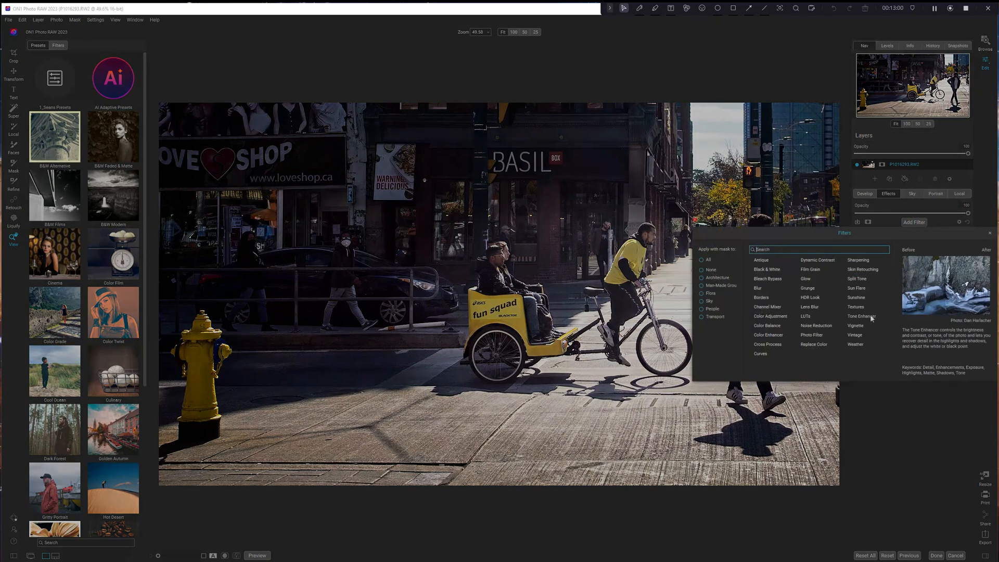
key(Escape)
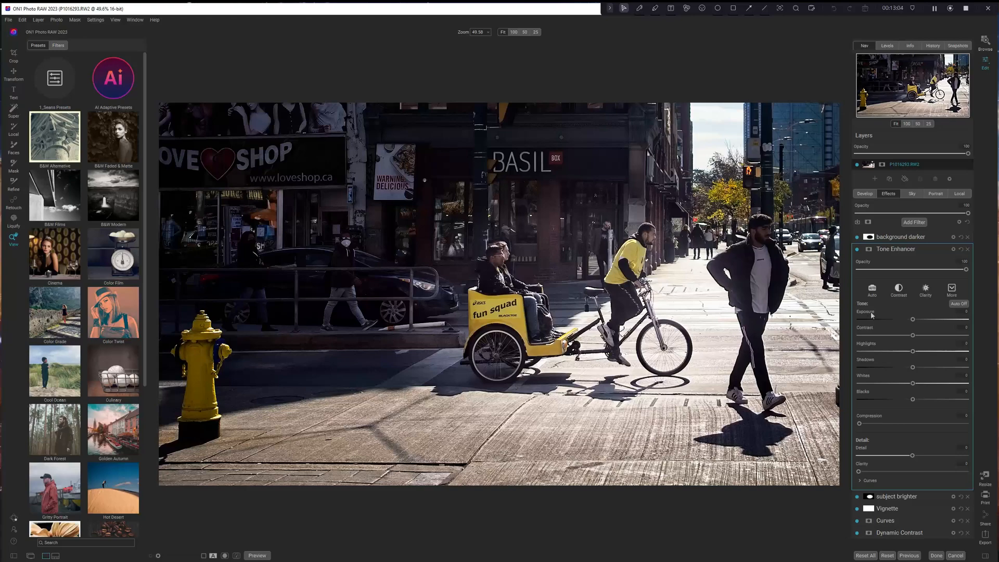
click(898, 251)
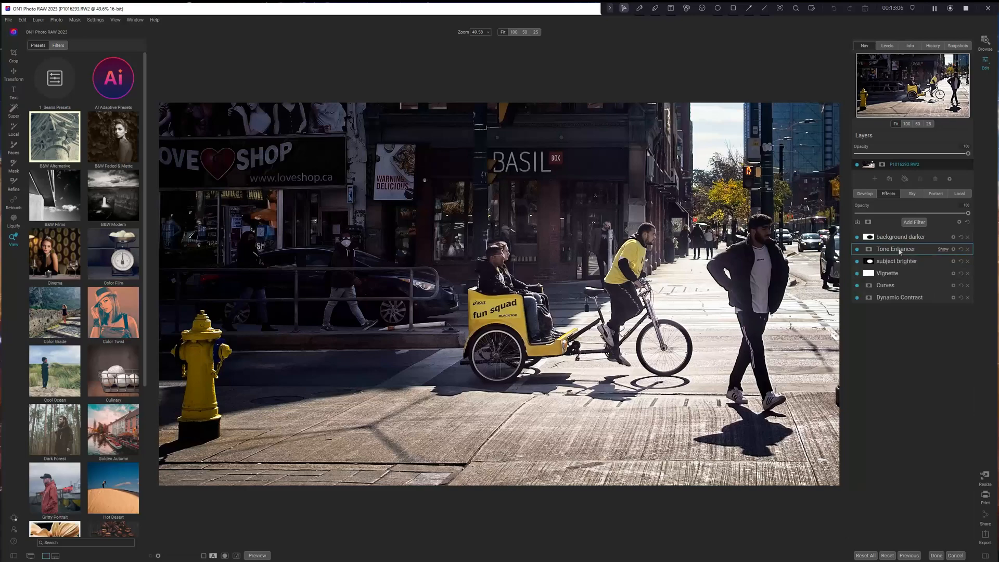
click(931, 249)
double_click(913, 248)
text(2ndary subject brighter)
- Apply the Shadows Lighter style to the "2ndary subject brighter" filter
click(944, 249)
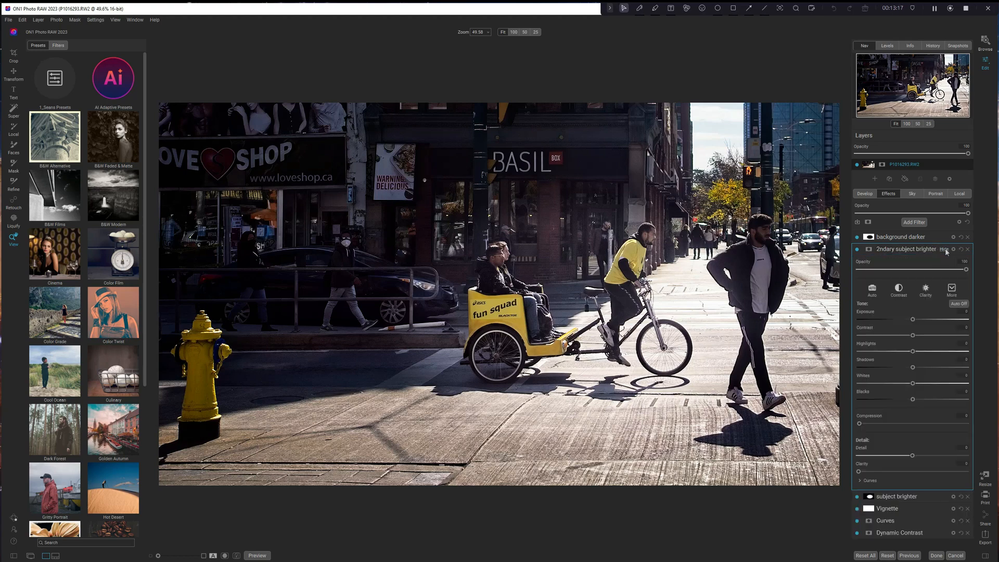
click(953, 289)
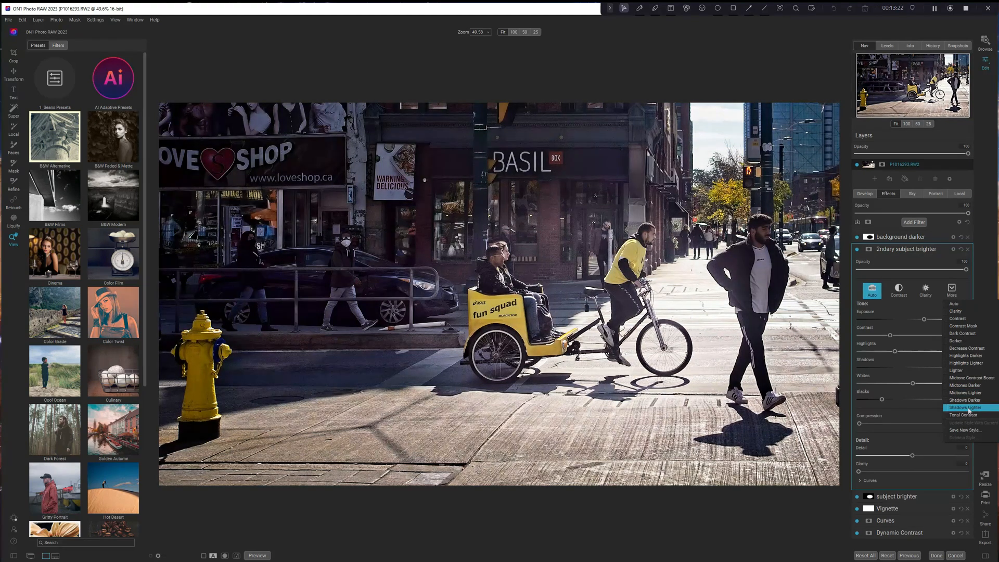
click(967, 408)
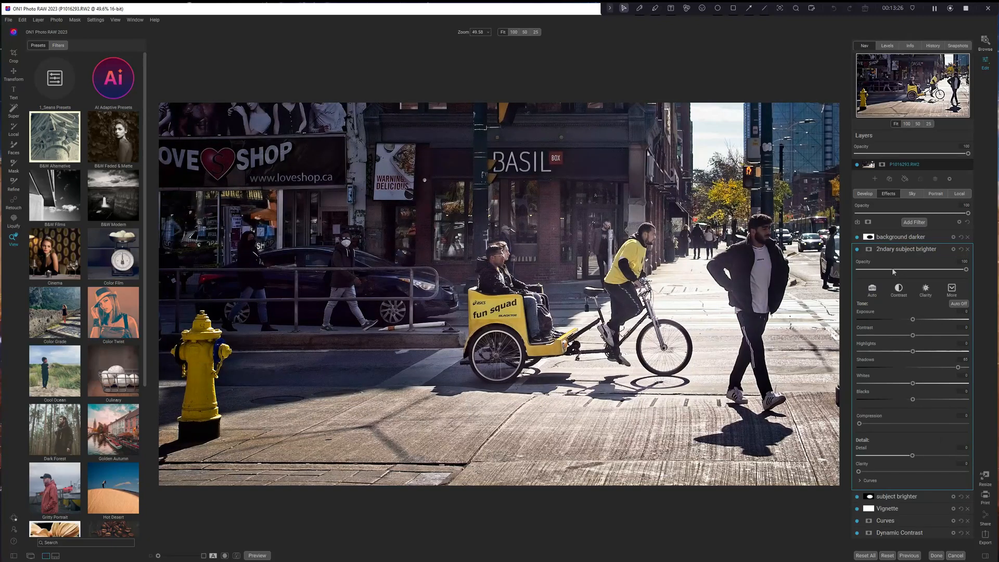
- Mask the "2ndary subject brighter" filter with an oval gradient centered on the pedestrian beside the dark car
click(870, 249)
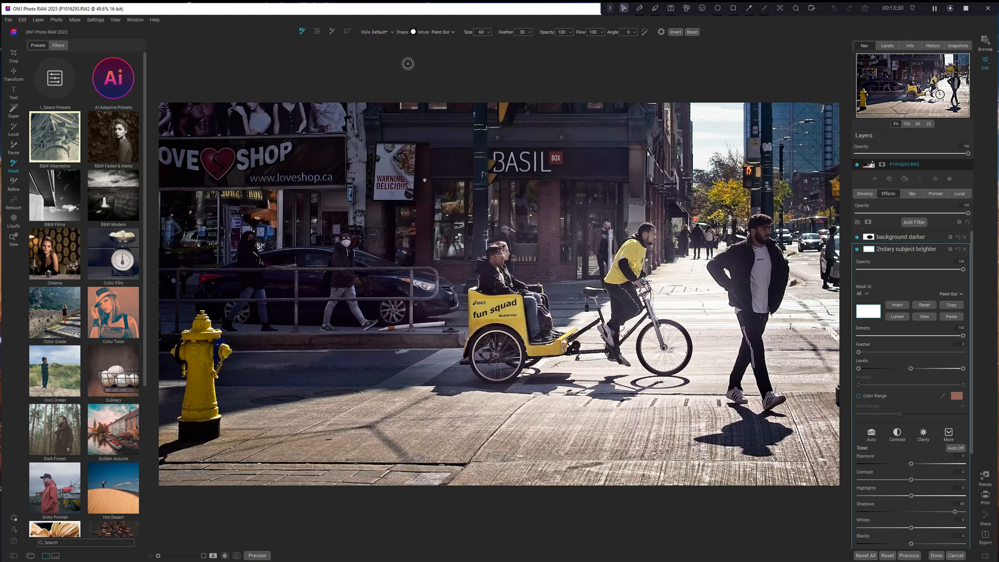
click(317, 31)
click(341, 260)
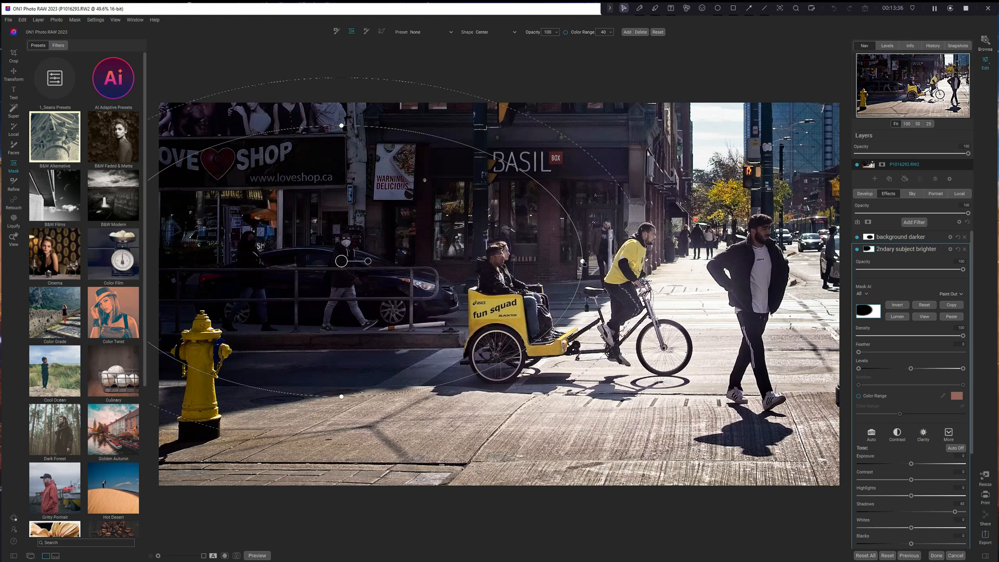
- Shrink the oval gradient to a narrow upright shape around the pedestrian beside the dark car and invert the mask
drag(583, 261, 409, 261)
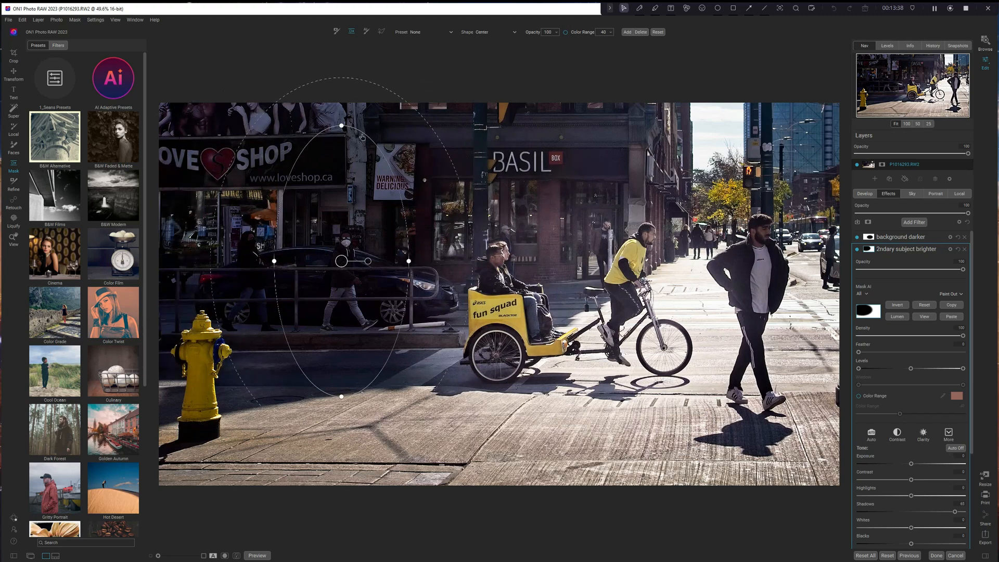
drag(341, 126, 341, 218)
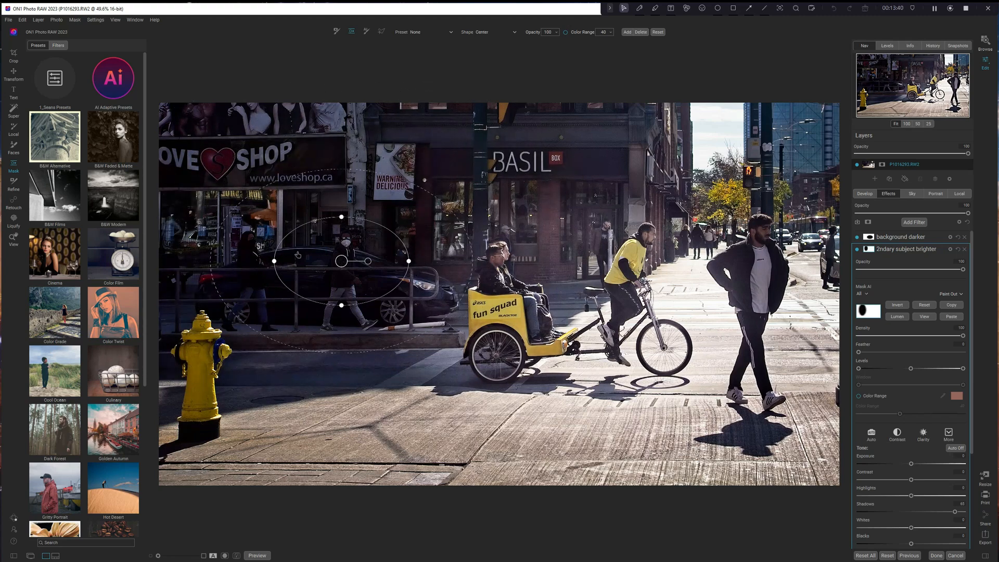
drag(274, 261, 329, 265)
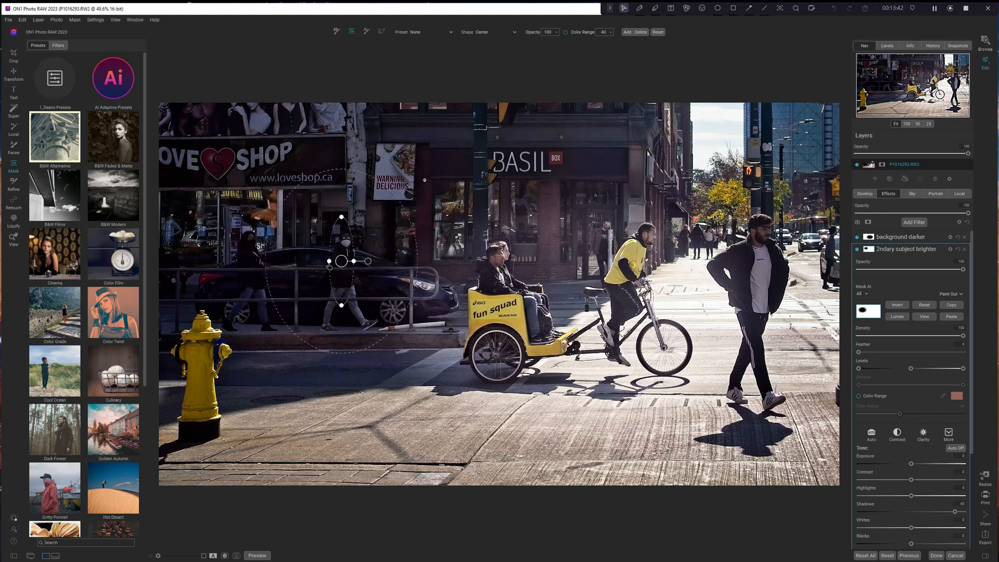
drag(342, 305, 342, 326)
drag(343, 245, 349, 271)
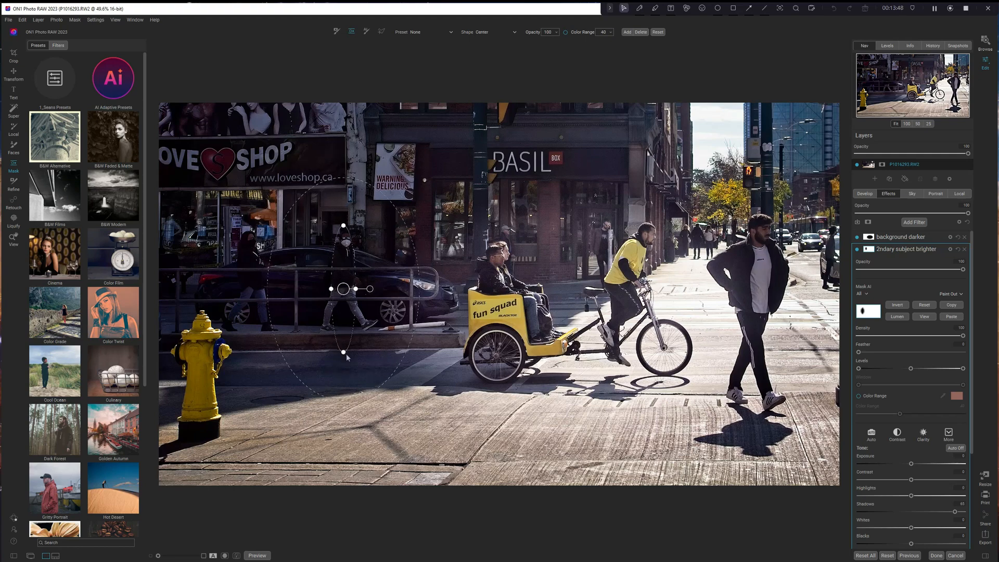
drag(343, 353, 344, 339)
click(896, 305)
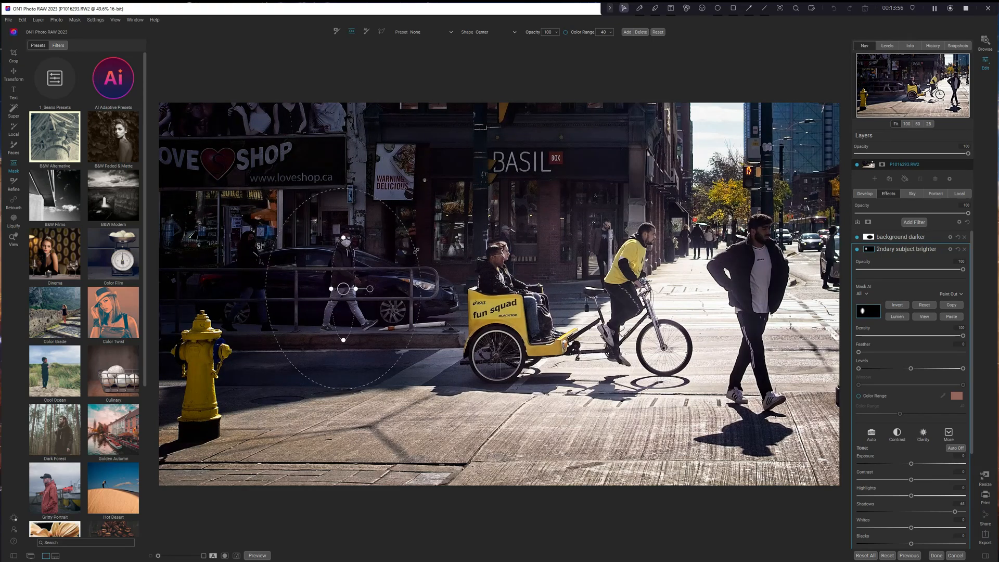
- Refine the inverted gradient's falloff and height and recenter it on the pedestrian beside the dark car
drag(417, 251, 424, 248)
mouse_move(344, 238)
mouse_down()
mouse_move(343, 216)
mouse_move(343, 229)
mouse_up()
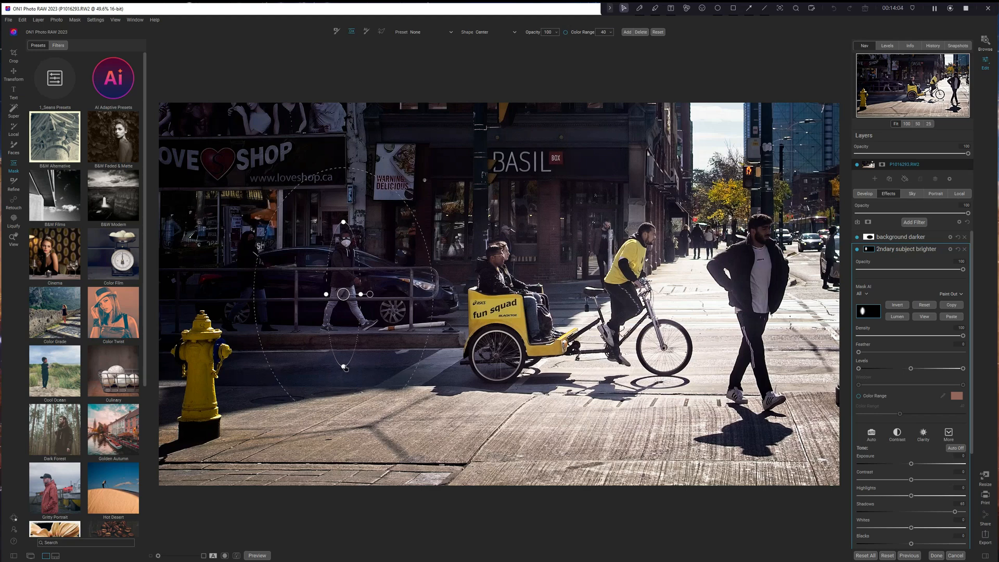
drag(344, 367, 343, 346)
drag(343, 294, 344, 280)
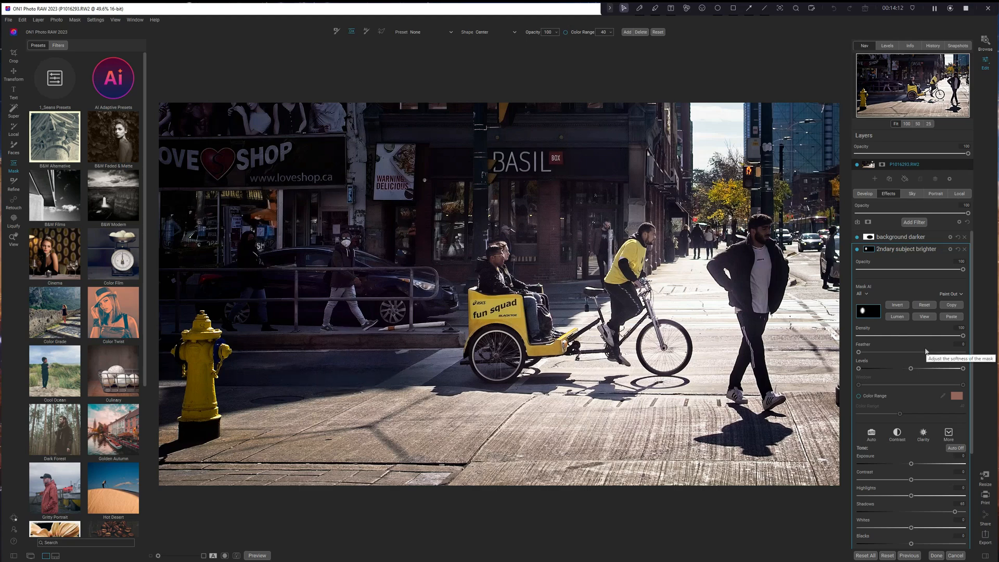
- Lower the "2ndary subject brighter" filter's opacity to about two-thirds
scroll(926, 352, down, 2)
scroll(925, 352, up, 2)
drag(963, 270, 928, 270)
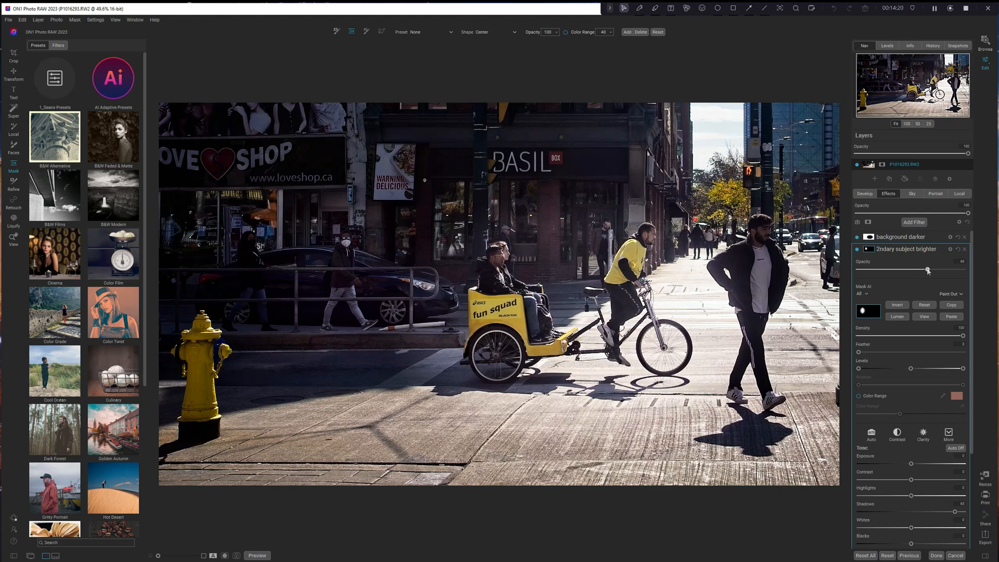
- Compare the photo with and without the "2ndary subject brighter" filter and collapse its settings
click(858, 249)
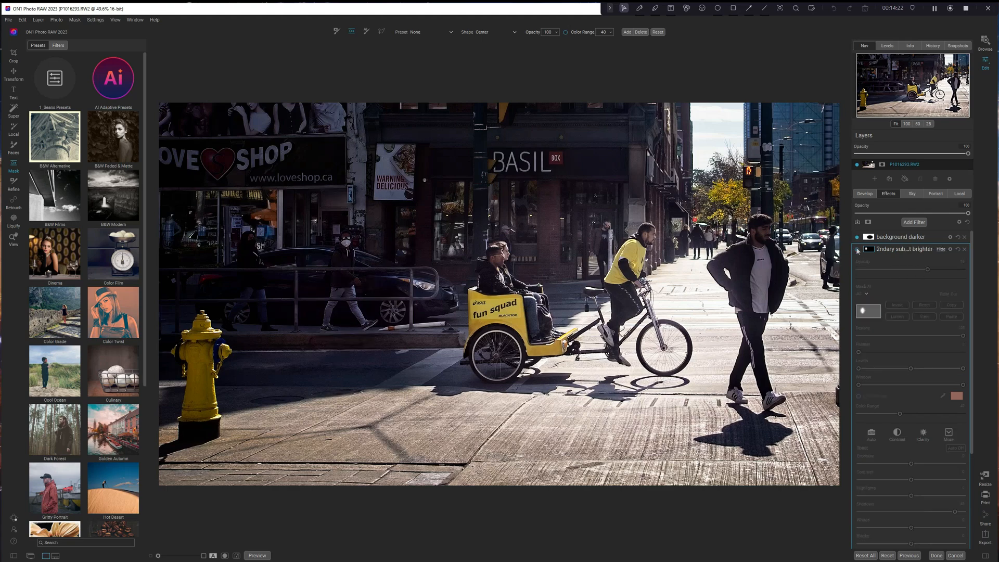
click(858, 250)
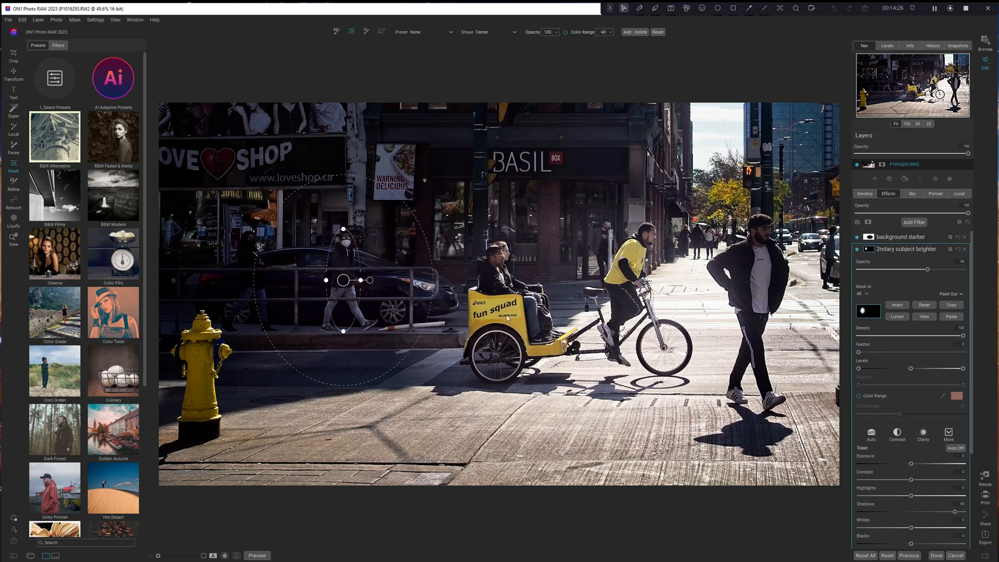
click(859, 250)
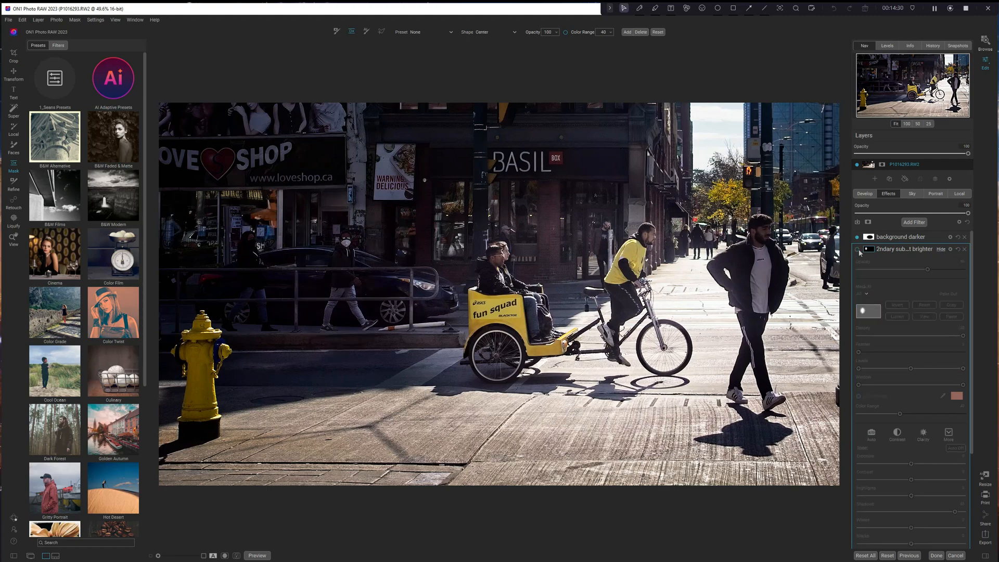
click(859, 250)
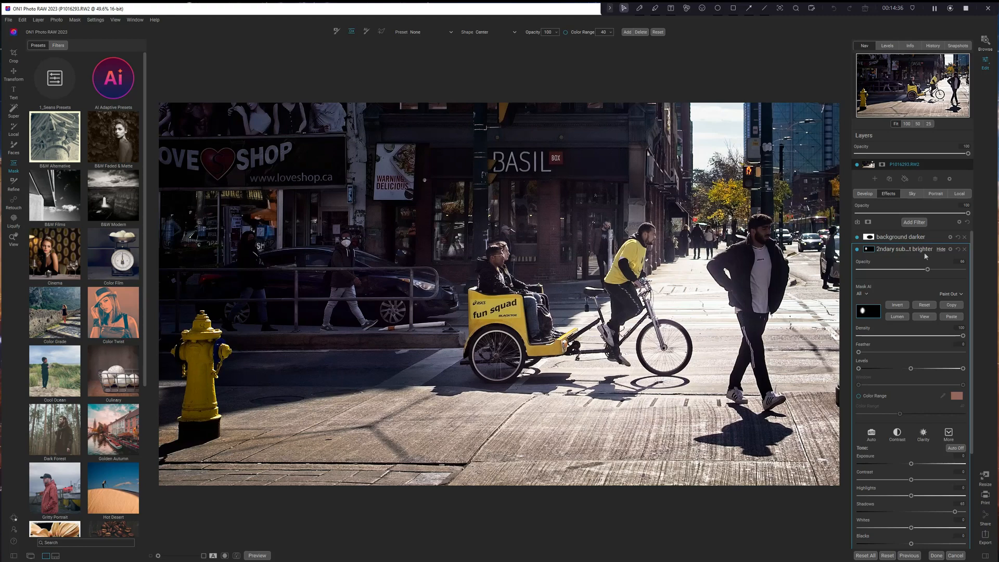
click(941, 250)
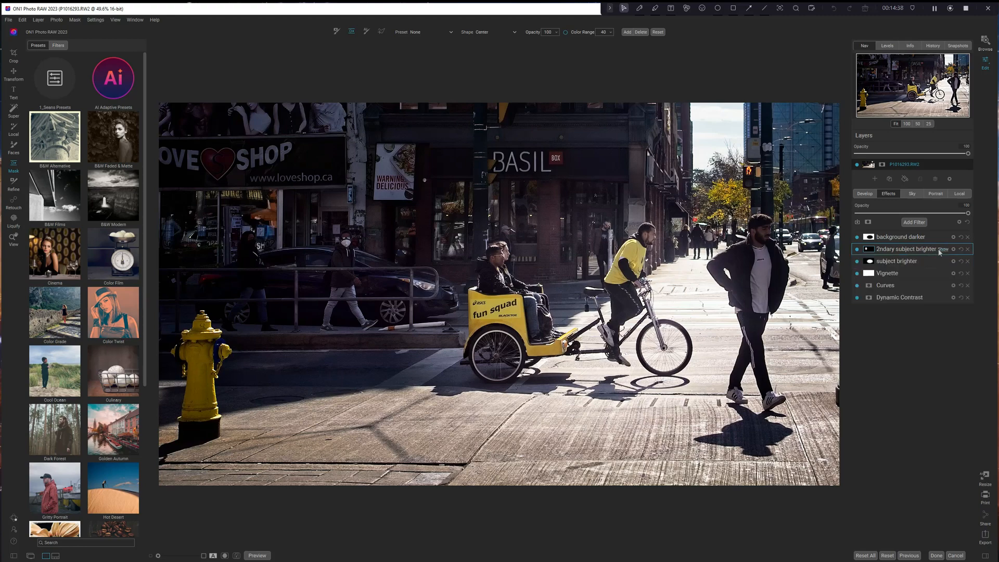
click(960, 47)
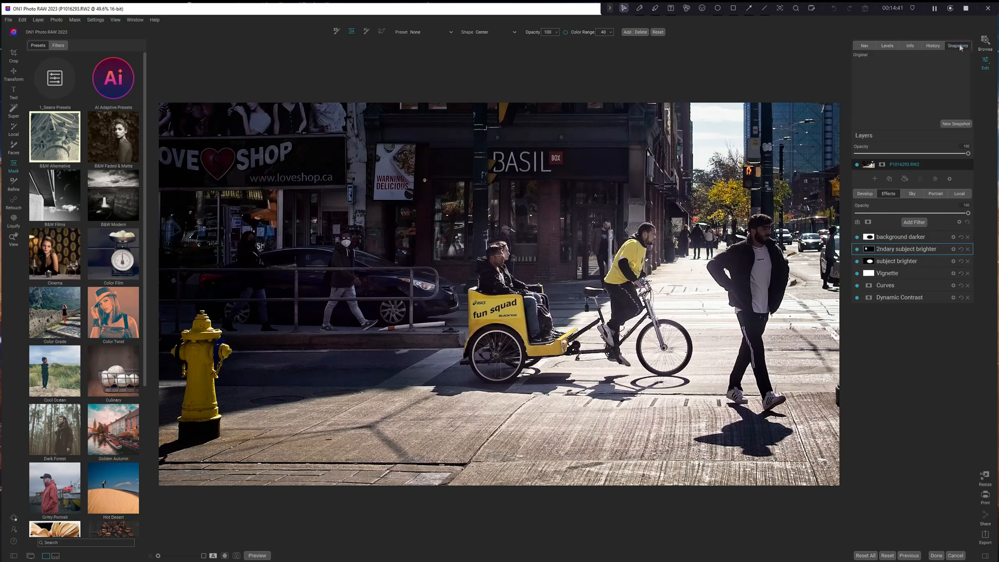
click(956, 124)
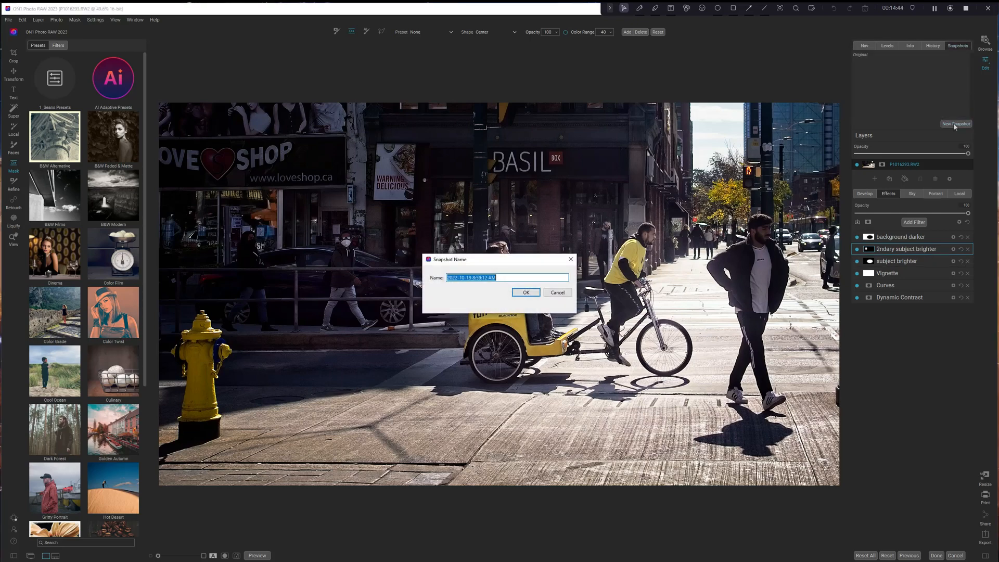
click(559, 293)
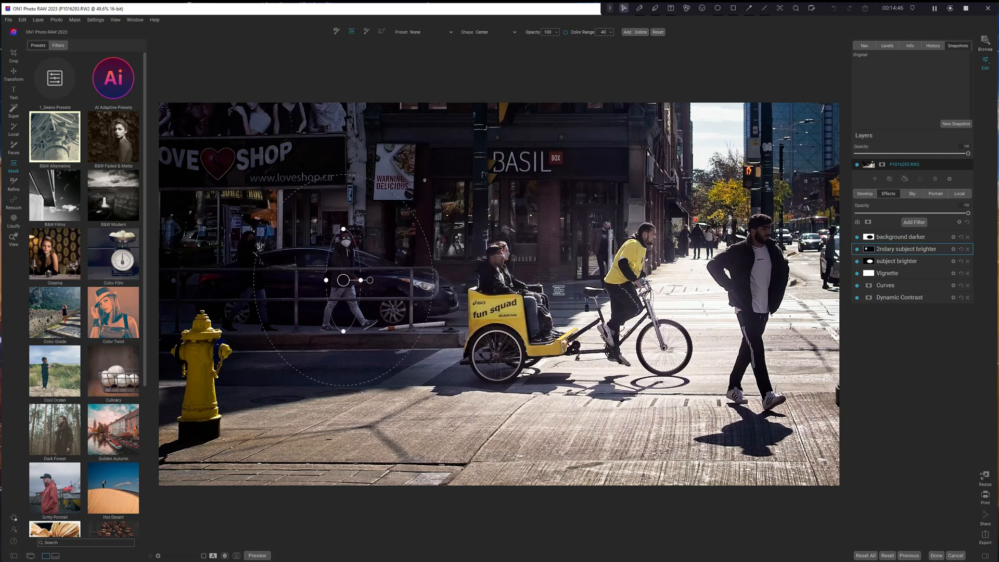
- Add a Borders filter and apply the Black Rounded Keyline style
click(911, 223)
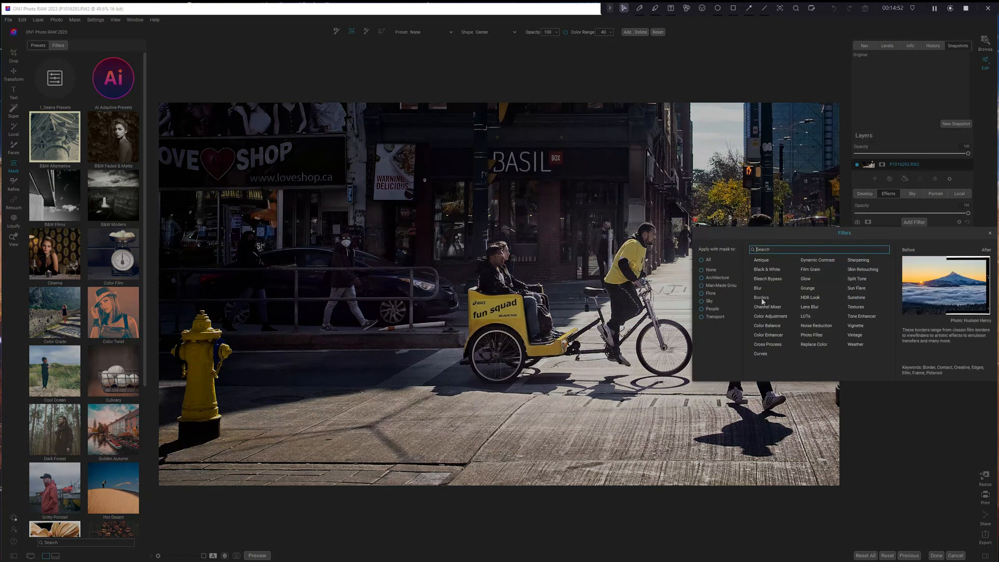
key(Escape)
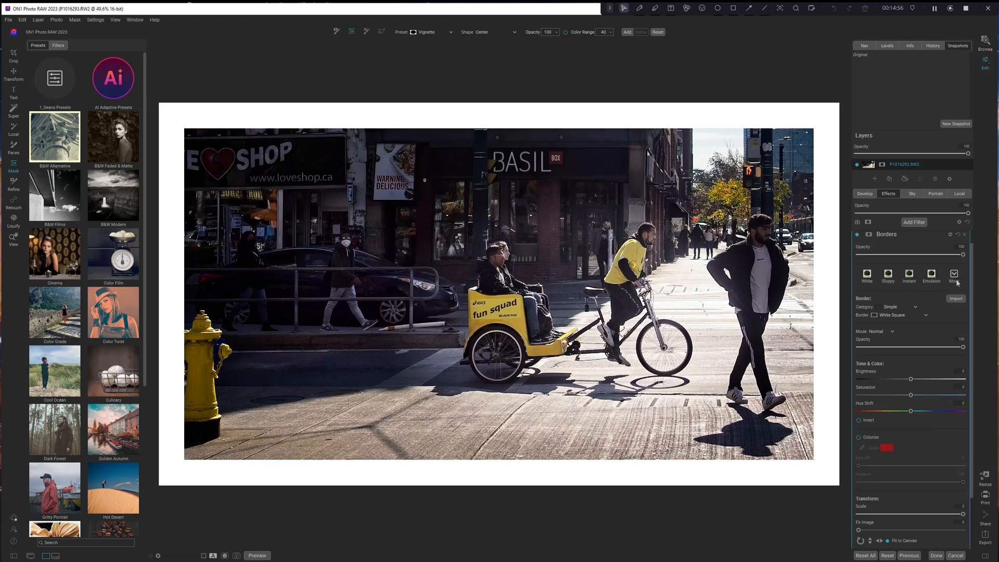
click(954, 275)
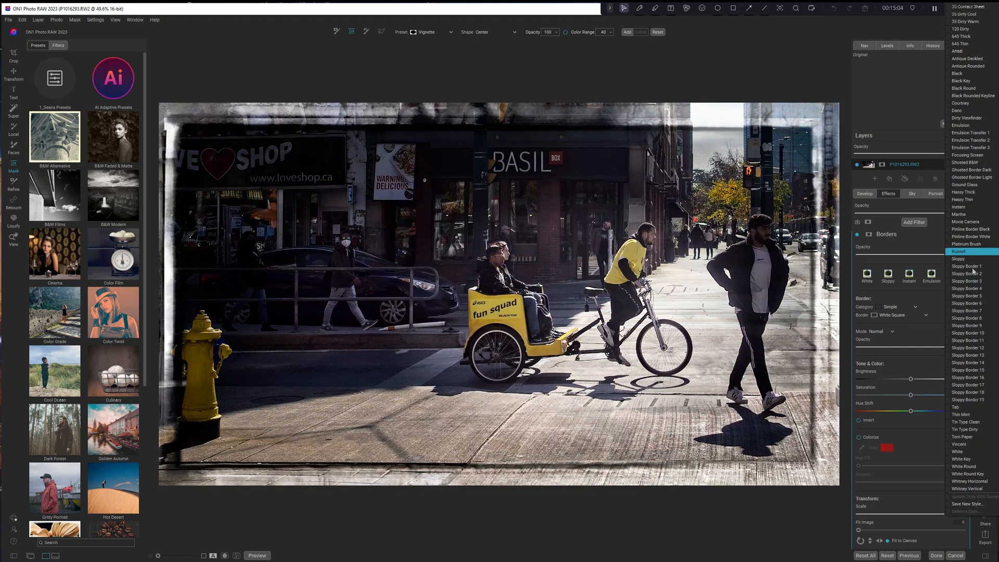
click(974, 95)
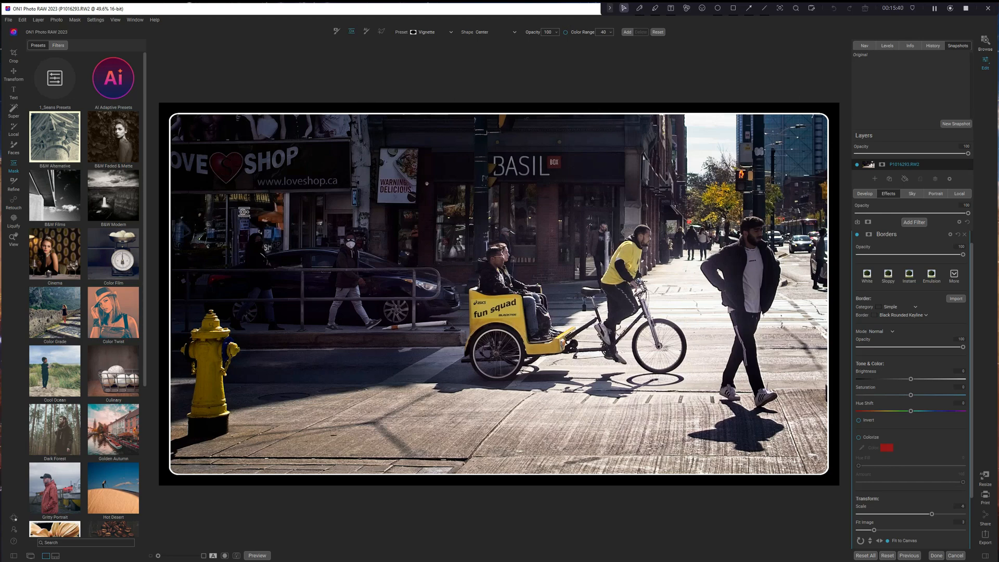
- Save a new snapshot of the bordered photo named "color"
click(956, 124)
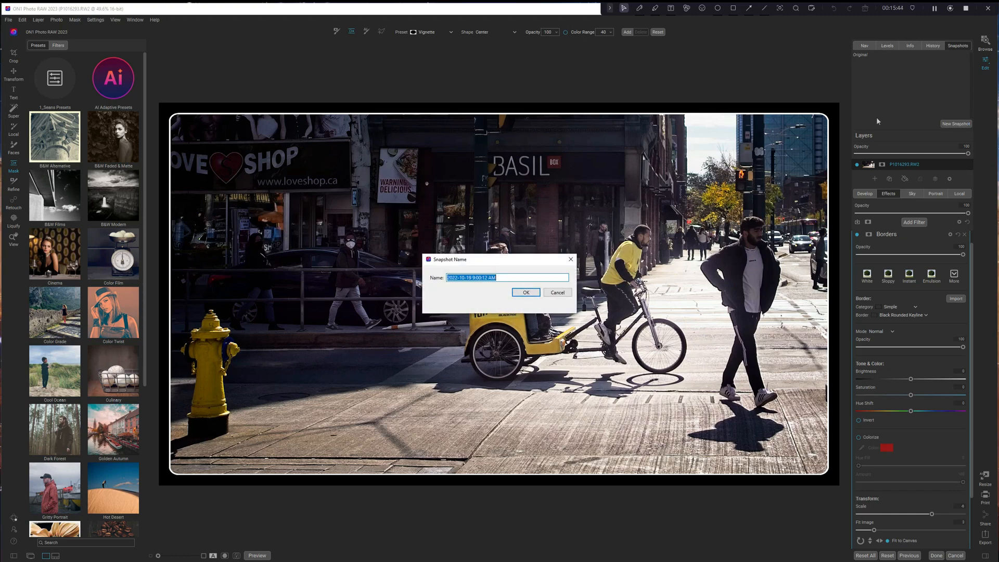
text(color)
key(Return)
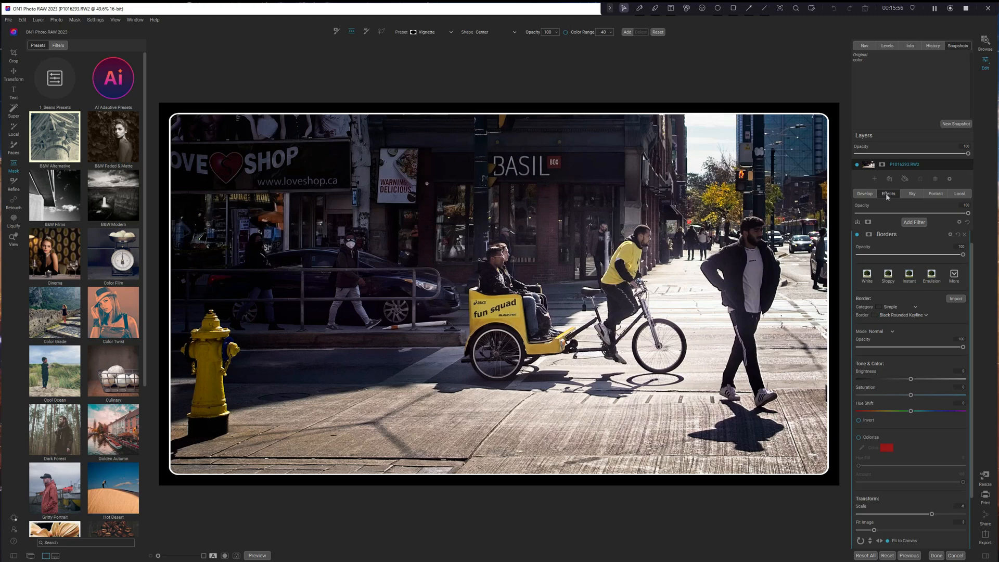
- Add a Black & White filter and compare the photo with and without it
click(911, 223)
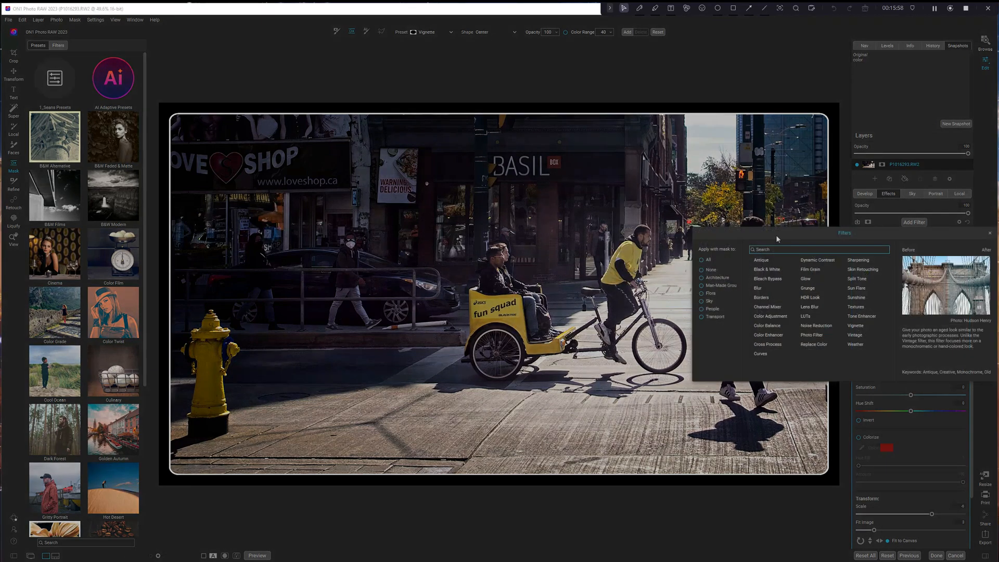
click(766, 270)
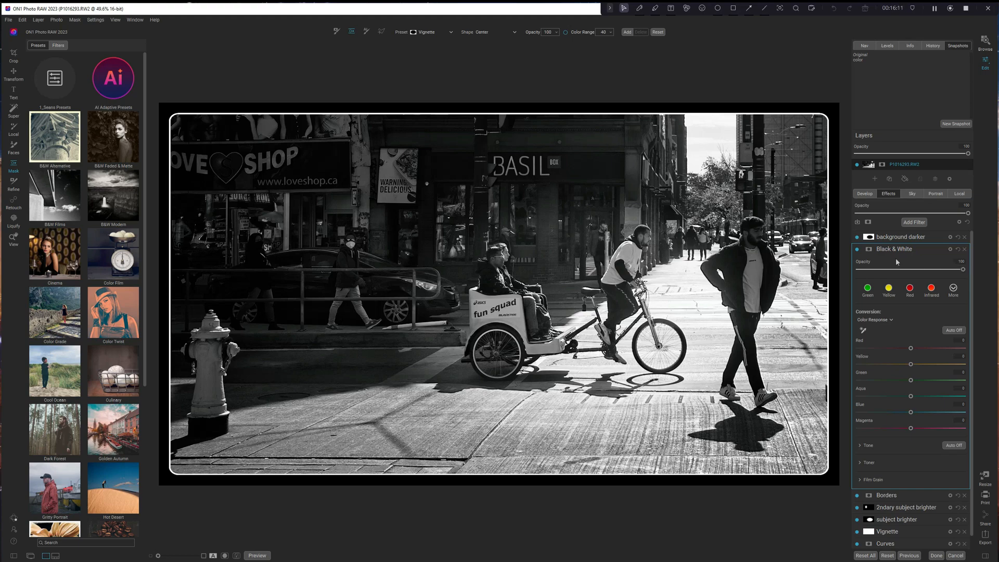
click(858, 249)
click(858, 249)
click(857, 250)
click(858, 249)
- Preview the Black & White styles, keep a neutral conversion with Auto color response on, and compare it with the color photo
click(954, 289)
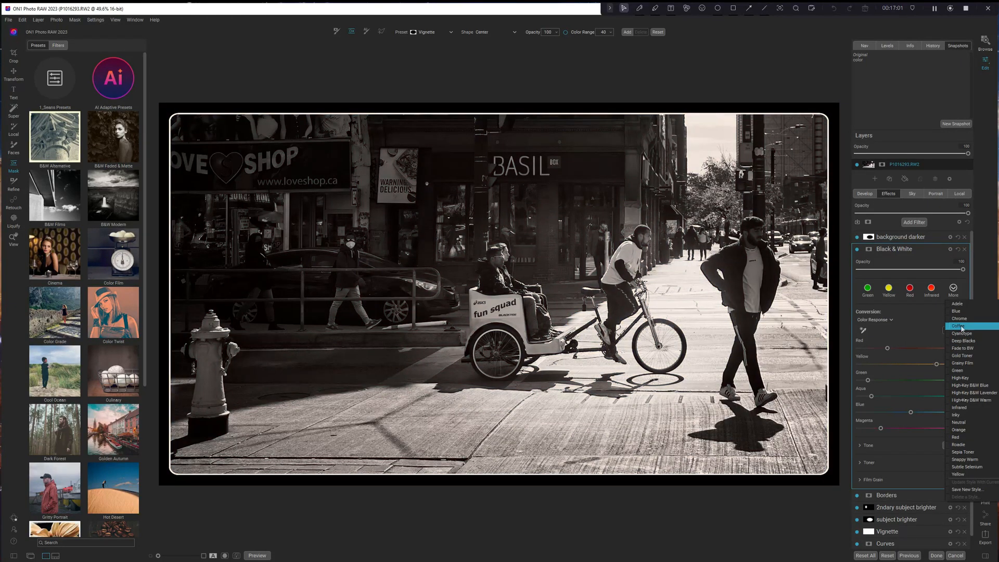
click(961, 426)
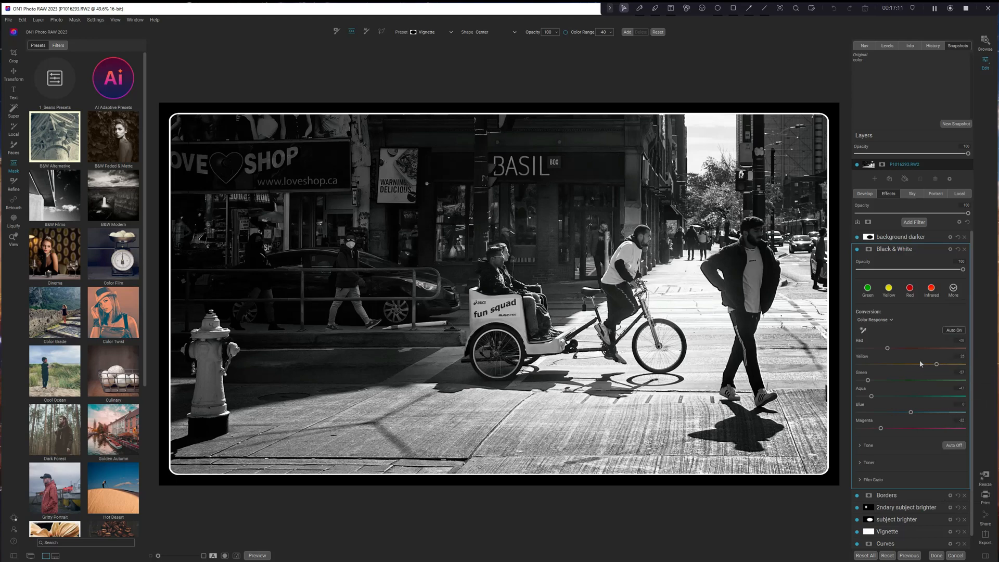
click(857, 249)
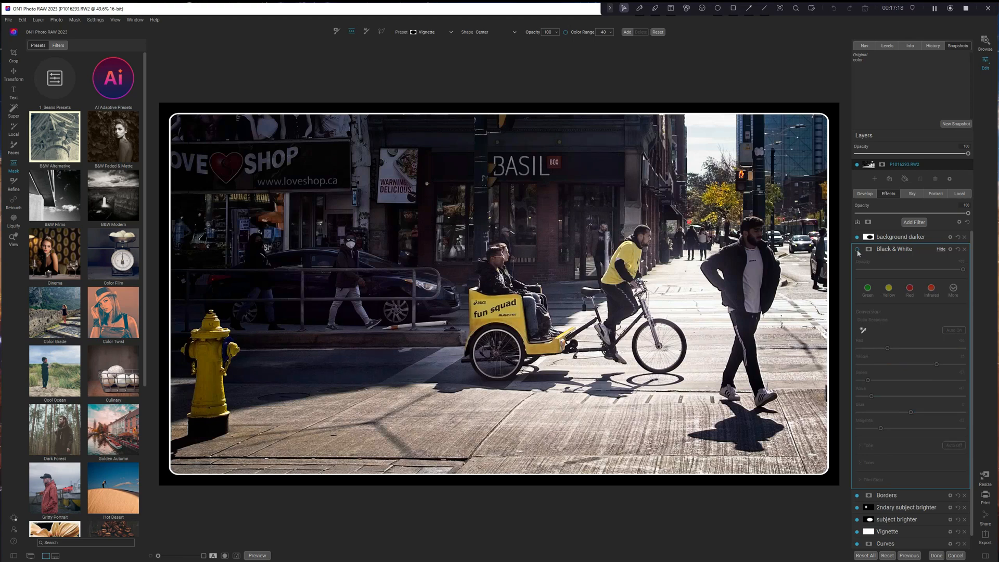
click(857, 249)
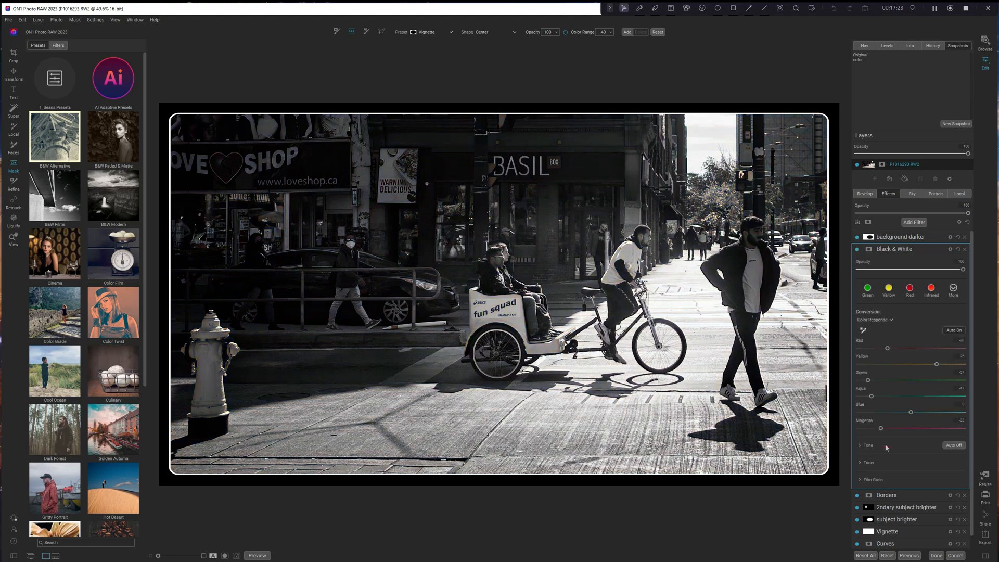
- Slightly raise the Black & White filter's tone Brightness and Shadows, and collapse its settings
click(863, 446)
scroll(914, 423, down, 1)
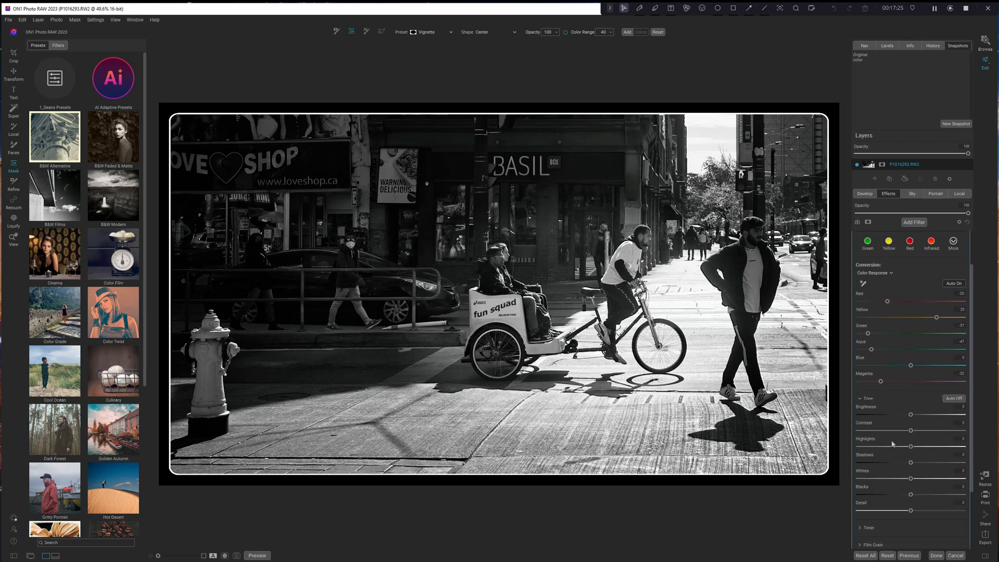
drag(911, 416, 917, 416)
scroll(950, 249, up, 2)
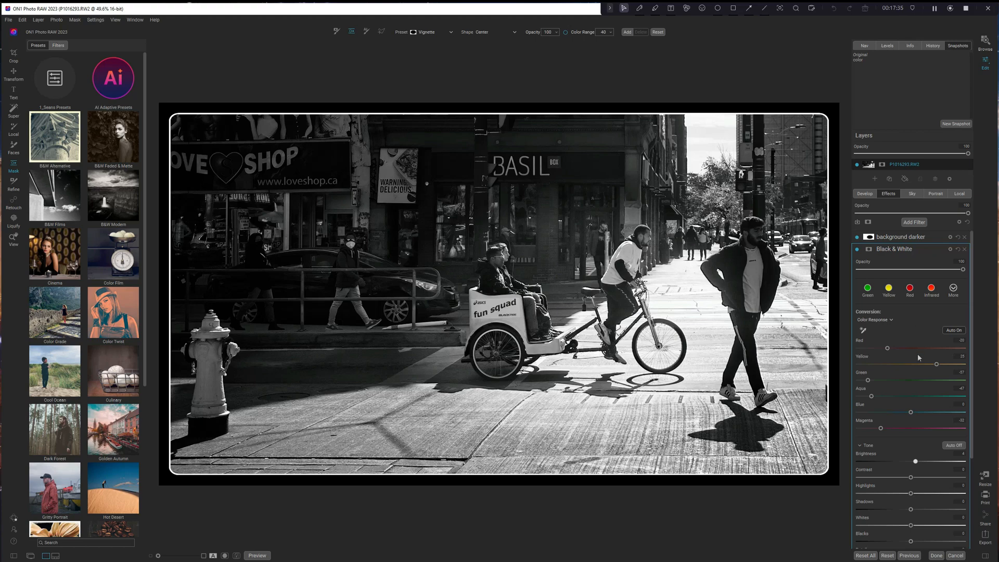
scroll(914, 447, down, 2)
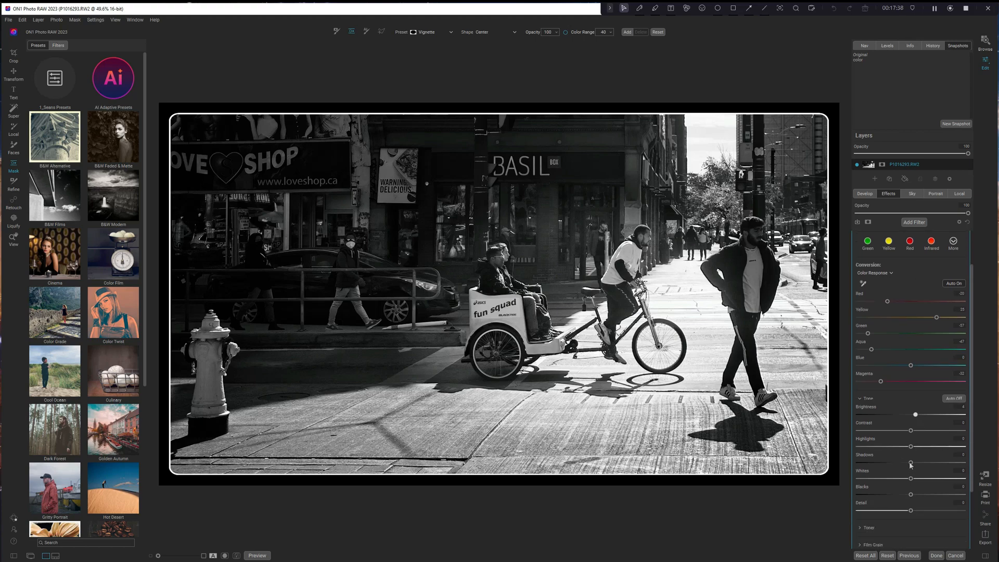
drag(911, 463, 922, 463)
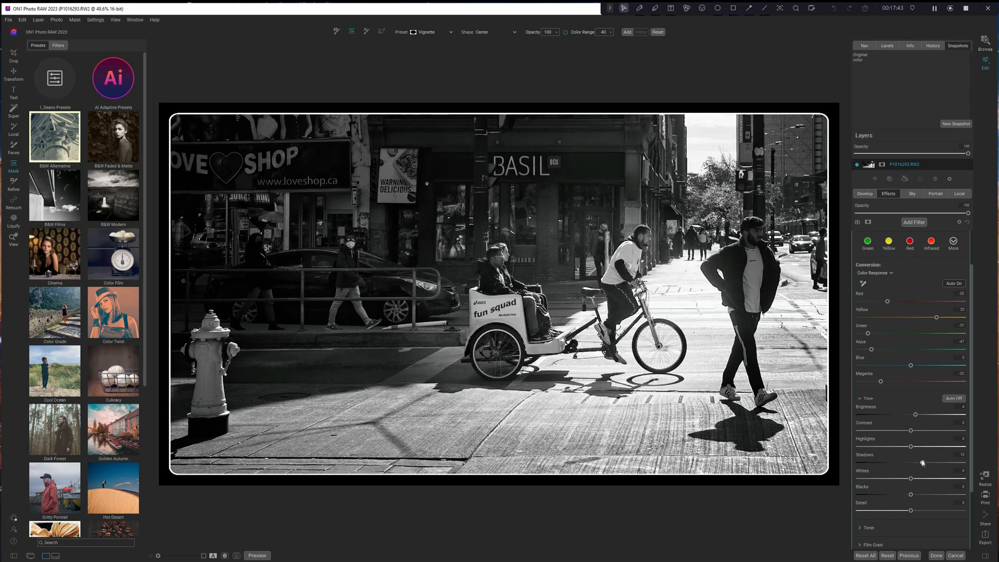
scroll(932, 397, up, 2)
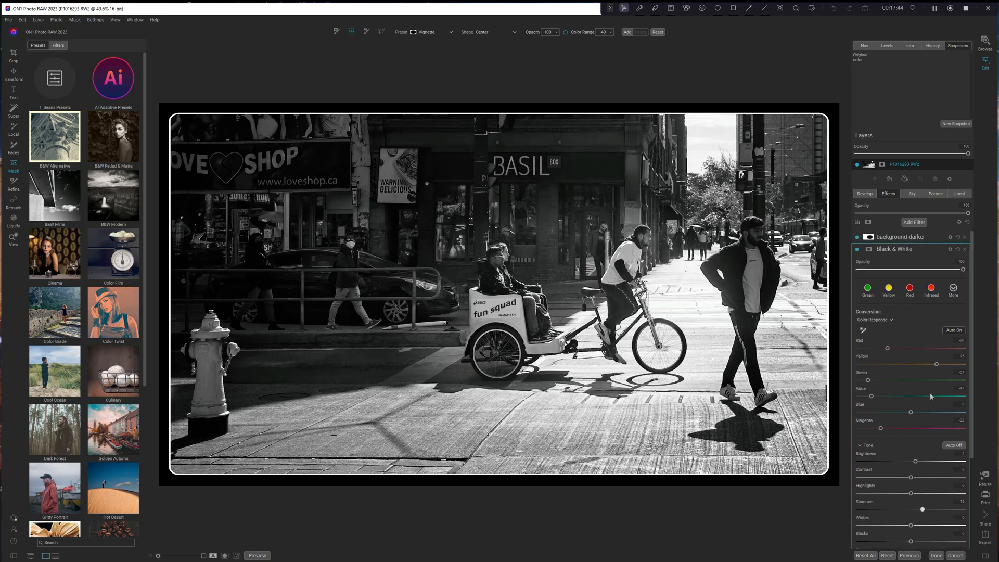
click(941, 253)
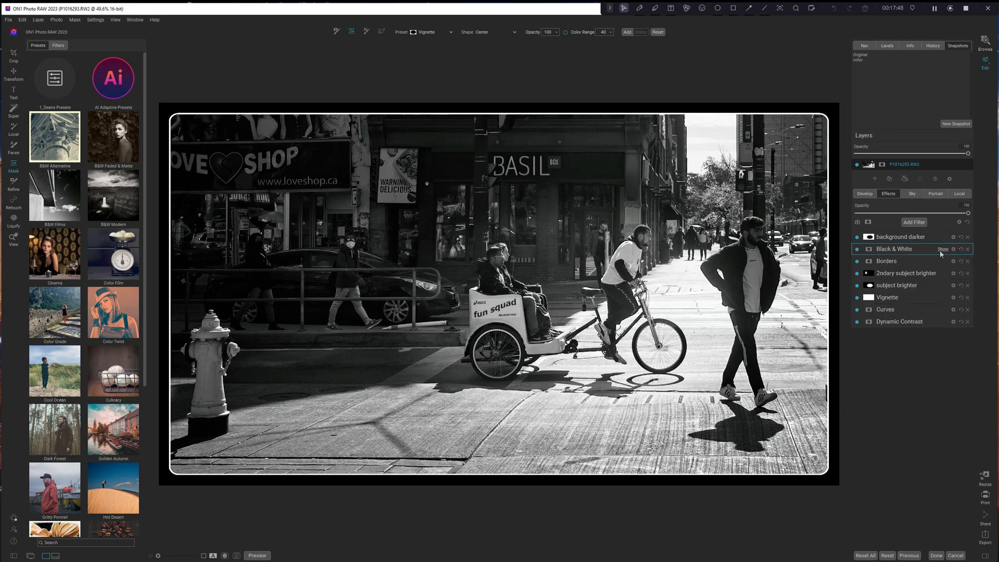